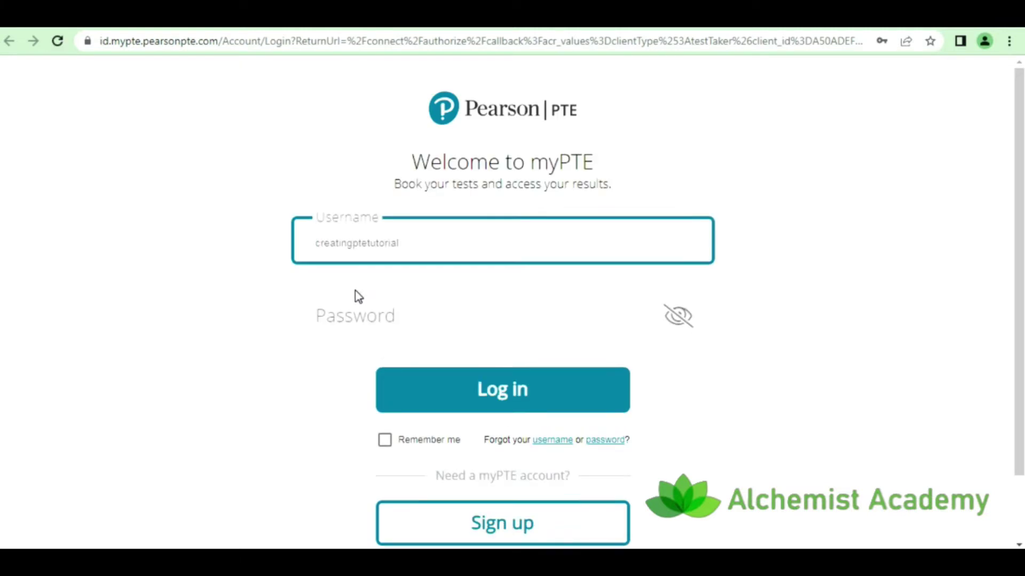
Log in to myPTE with the saved account username and password
left_click(455, 244)
left_click(590, 305)
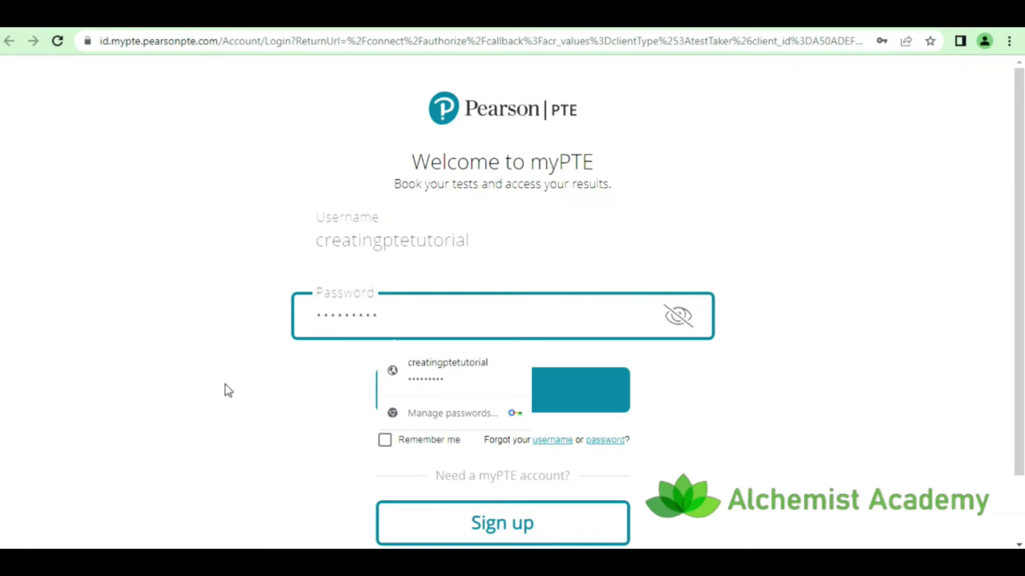
left_click(240, 393)
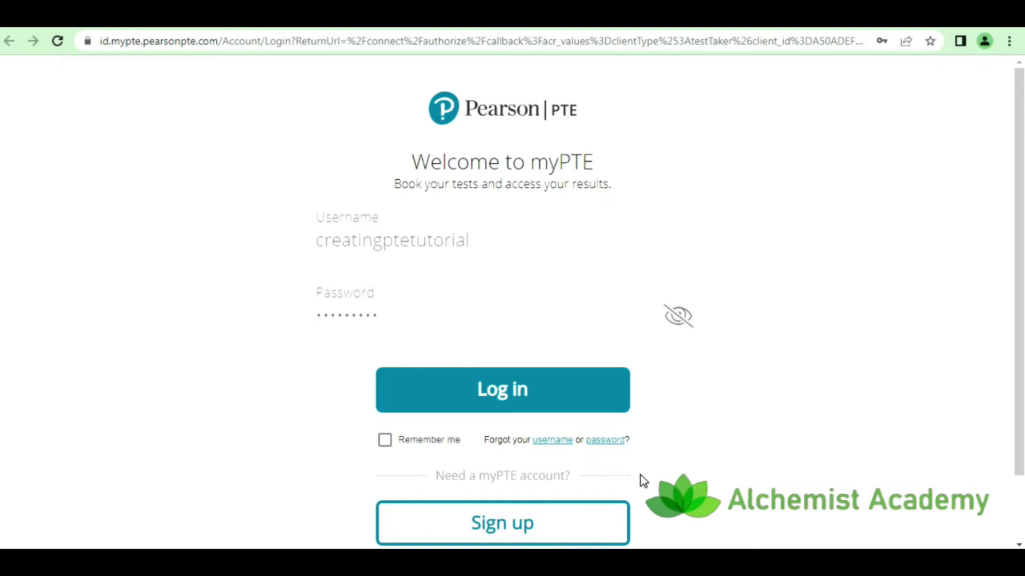
left_click(404, 374)
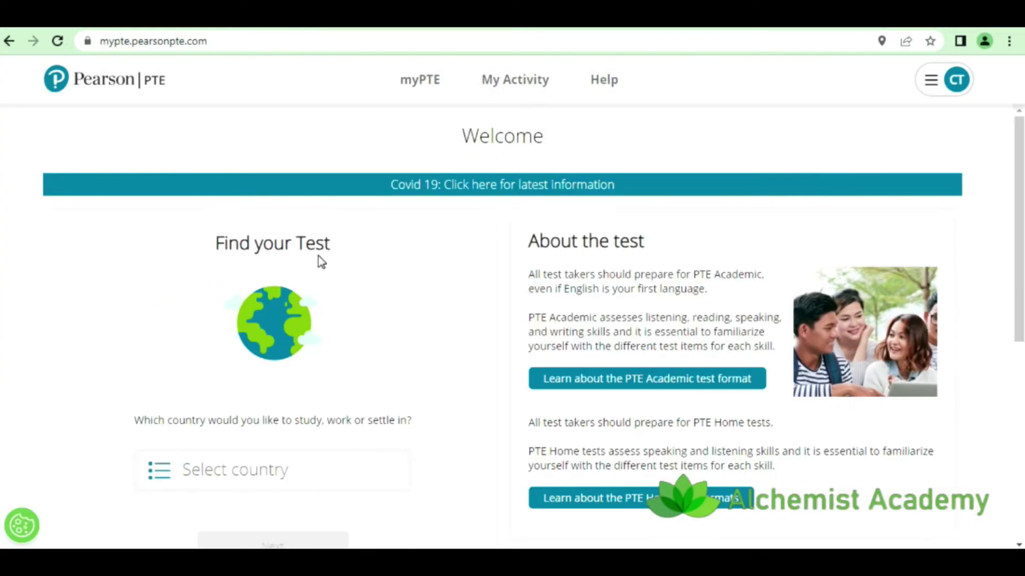
Choose Australia as the country to study, work or settle in under Find your Test, and continue to the goal question
left_click_drag(216, 242, 332, 243)
left_click(351, 294)
left_click(231, 467)
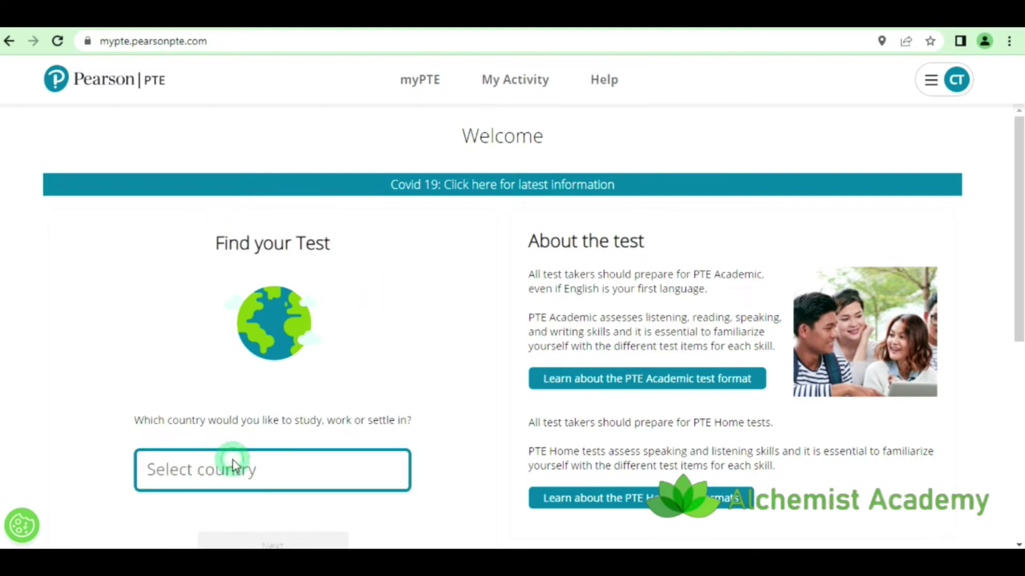
left_click(180, 267)
scroll(206, 304, "down", 4)
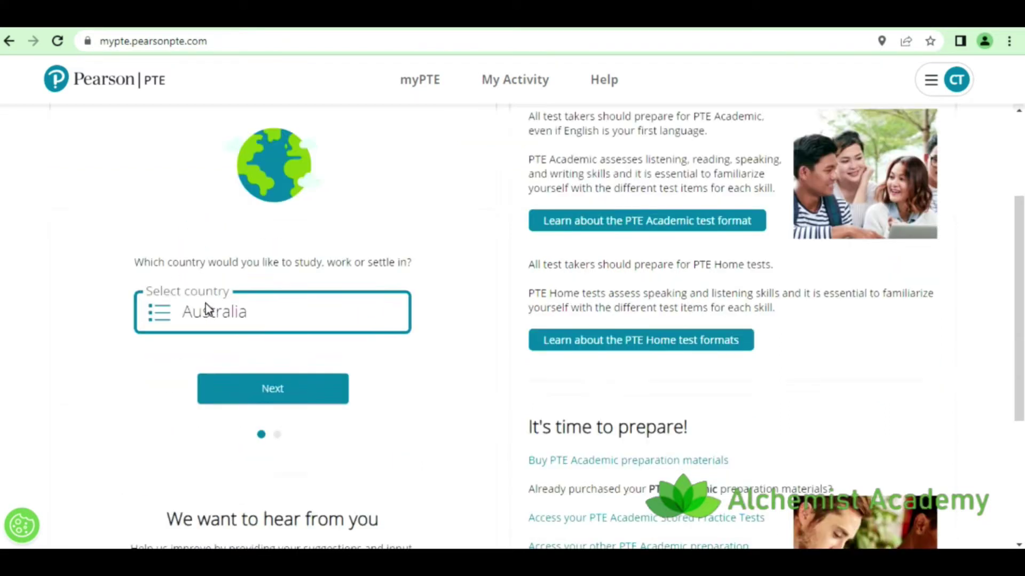
left_click(294, 322)
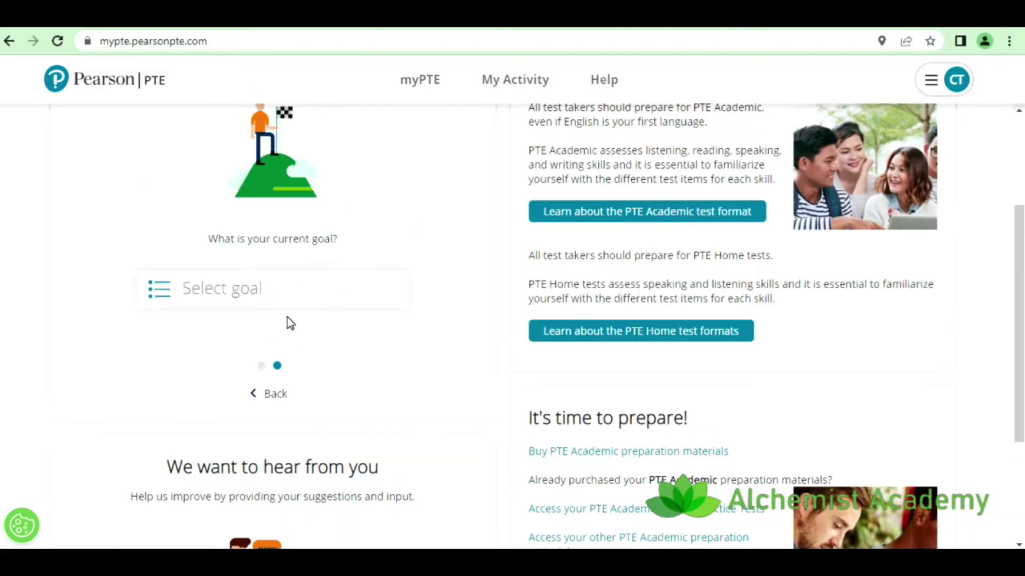
Set the current goal to Settlement and start booking the PTE Academic test
left_click(250, 293)
left_click(231, 417)
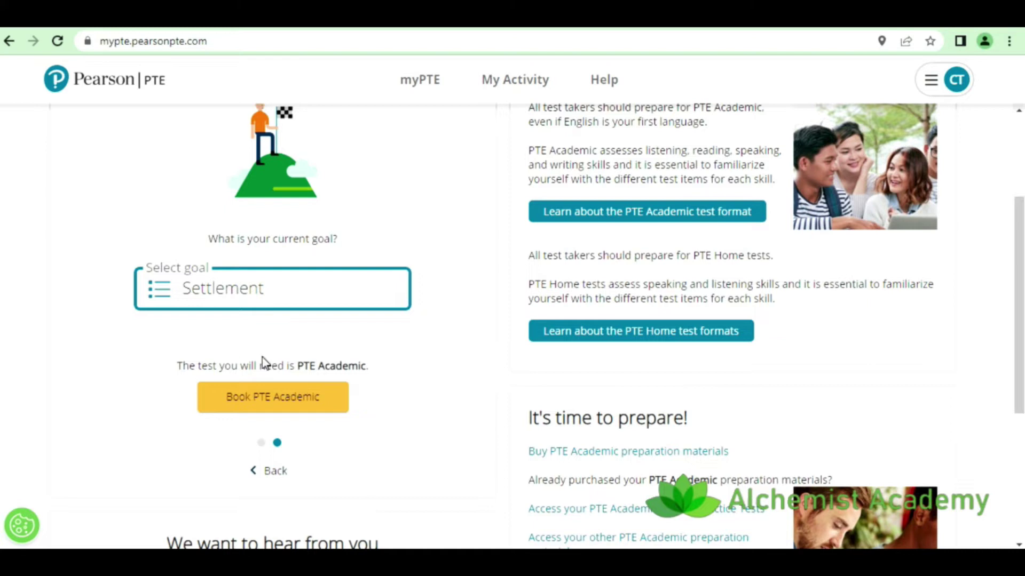
left_click(296, 408)
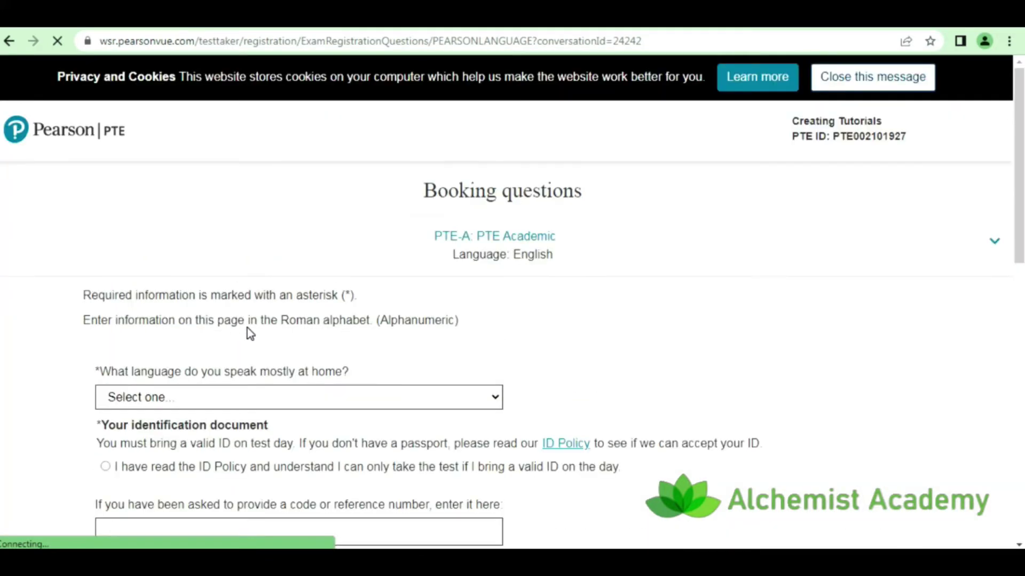
Set the language mostly spoken at home to Burmese and accept the ID Policy statement for the identification document
left_click(333, 379)
scroll(281, 366, "down", 1)
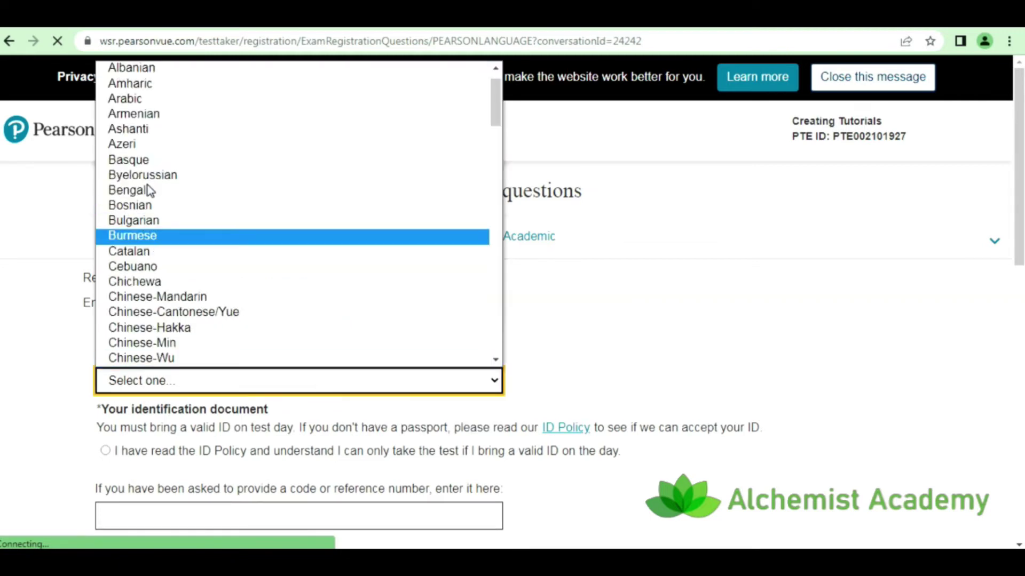
left_click(144, 234)
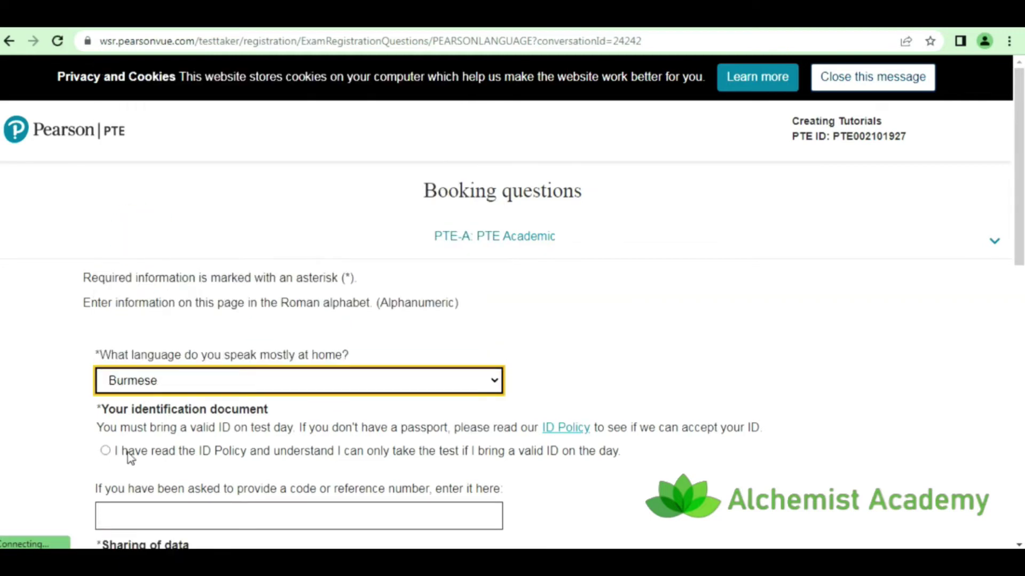
left_click_drag(135, 411, 257, 411)
left_click_drag(408, 427, 427, 429)
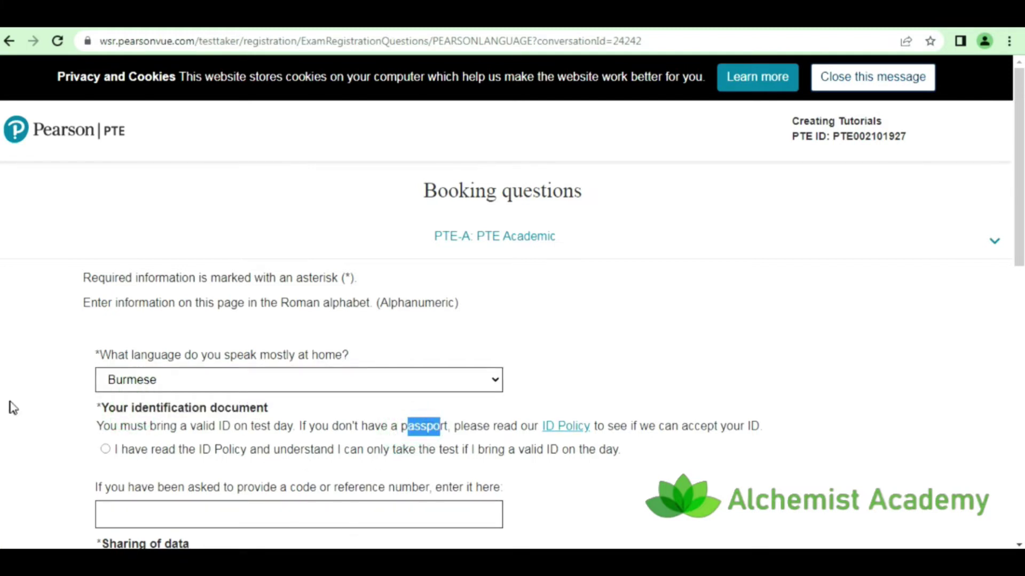
left_click(105, 449)
Agree to the Sharing of data statement and to the Terms and conditions in the booking questions
scroll(166, 502, "down", 3)
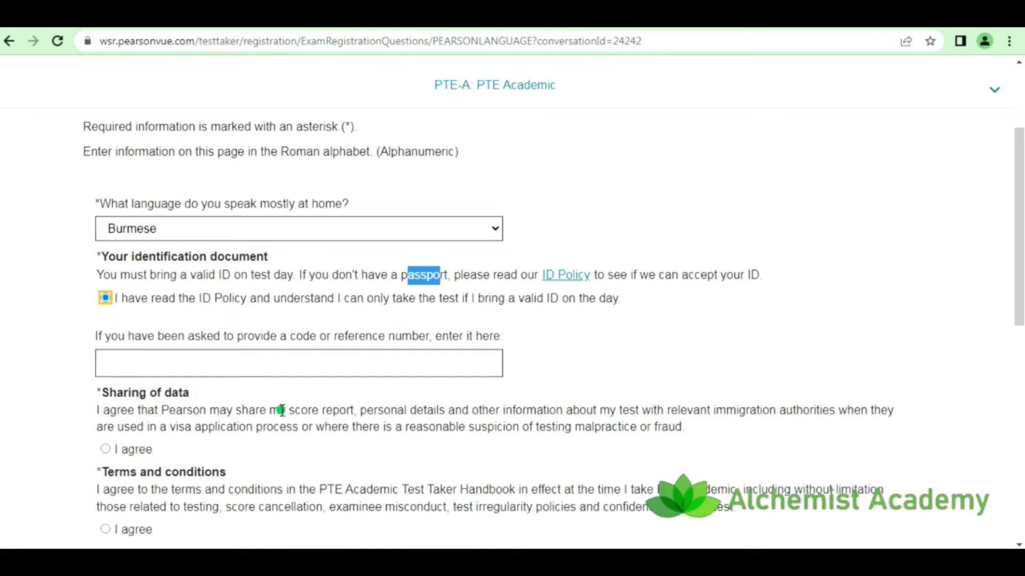
left_click_drag(281, 410, 191, 394)
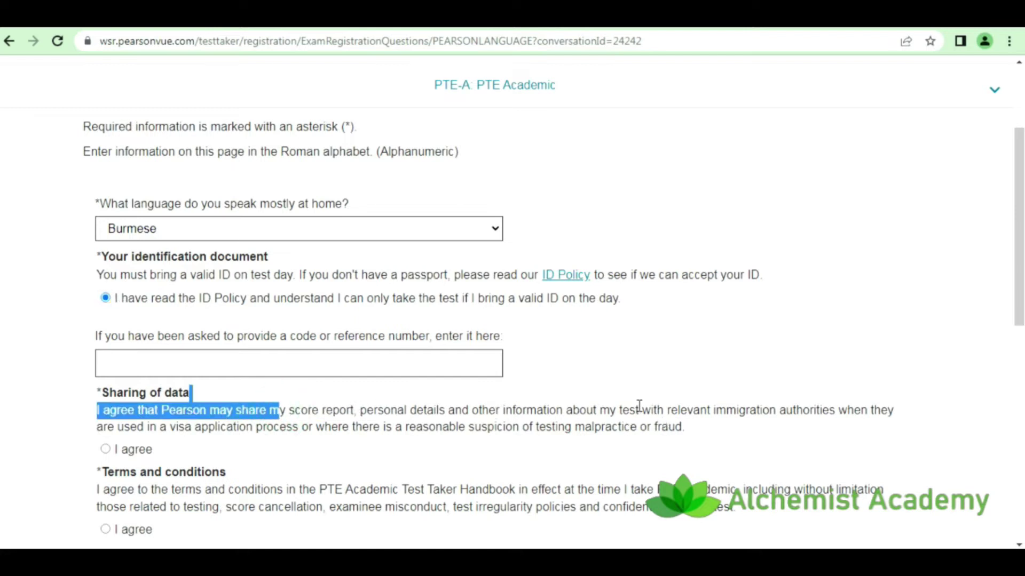
left_click(834, 410, "shift")
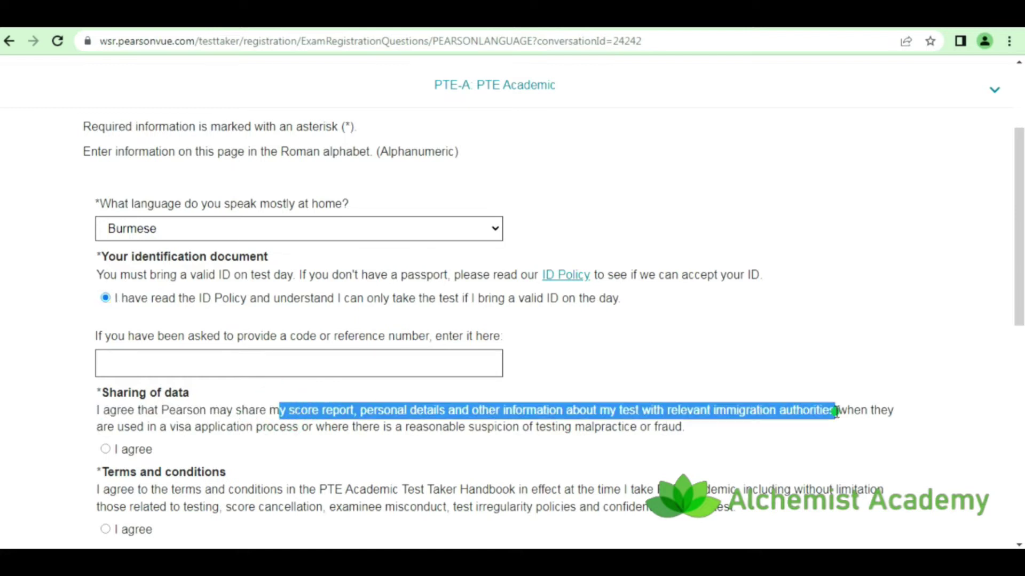
left_click(105, 449)
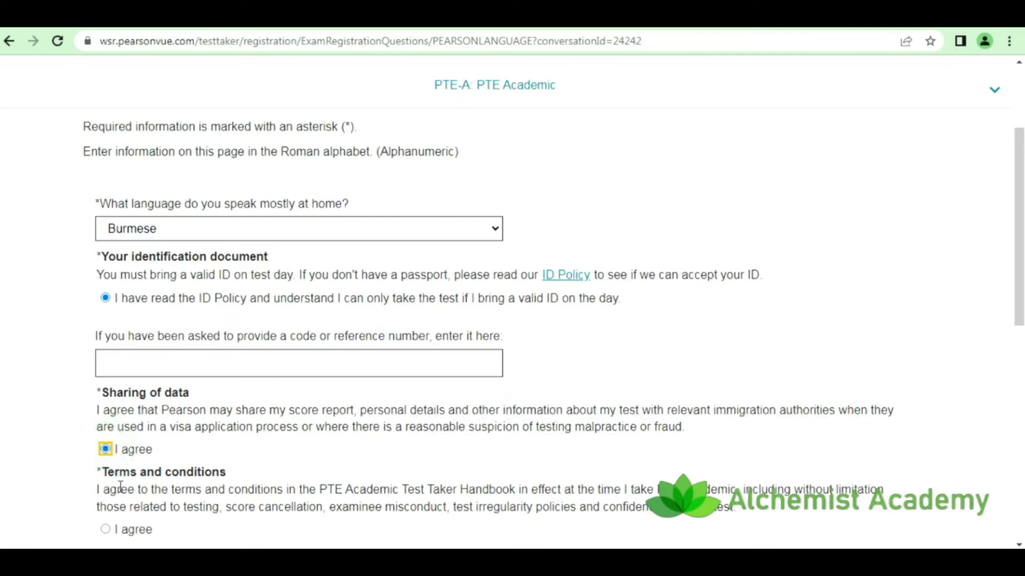
left_click_drag(115, 472, 97, 471)
left_click_drag(230, 474, 225, 473)
scroll(131, 491, "down", 2)
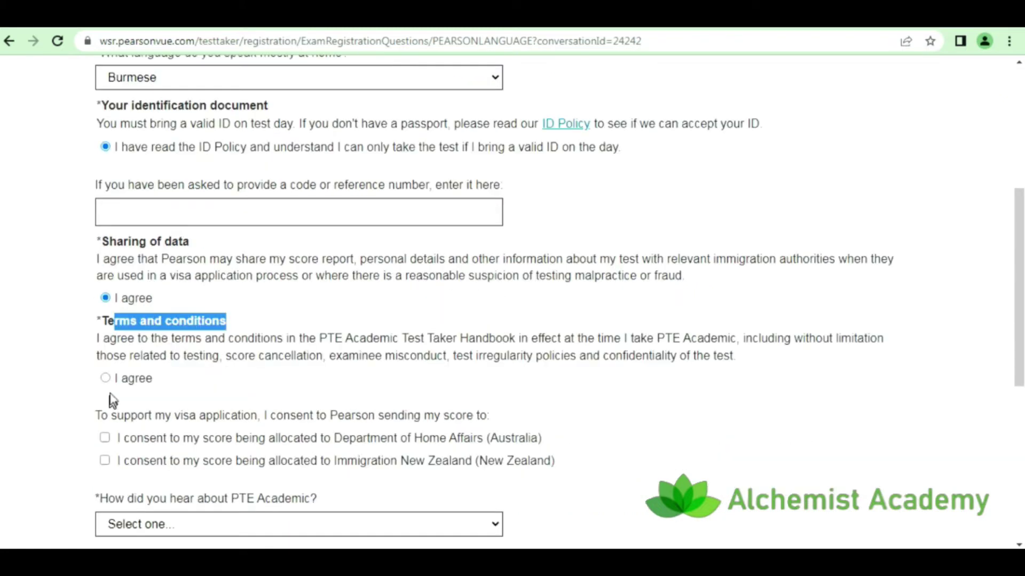
left_click(105, 378)
Consent to the score being sent to both the Department of Home Affairs (Australia) and Immigration New Zealand
left_click_drag(331, 437, 466, 440)
left_click_drag(336, 460, 490, 468)
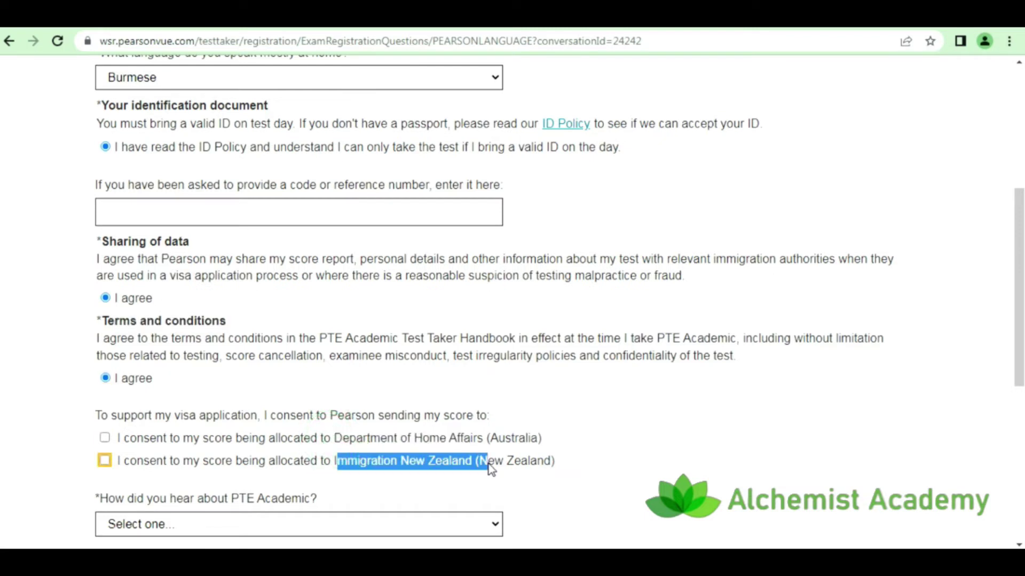
left_click(105, 438)
left_click(104, 461)
Answer how you heard about PTE Academic with Friend or family, and choose Australia as the planned destination country
scroll(229, 480, "down", 1)
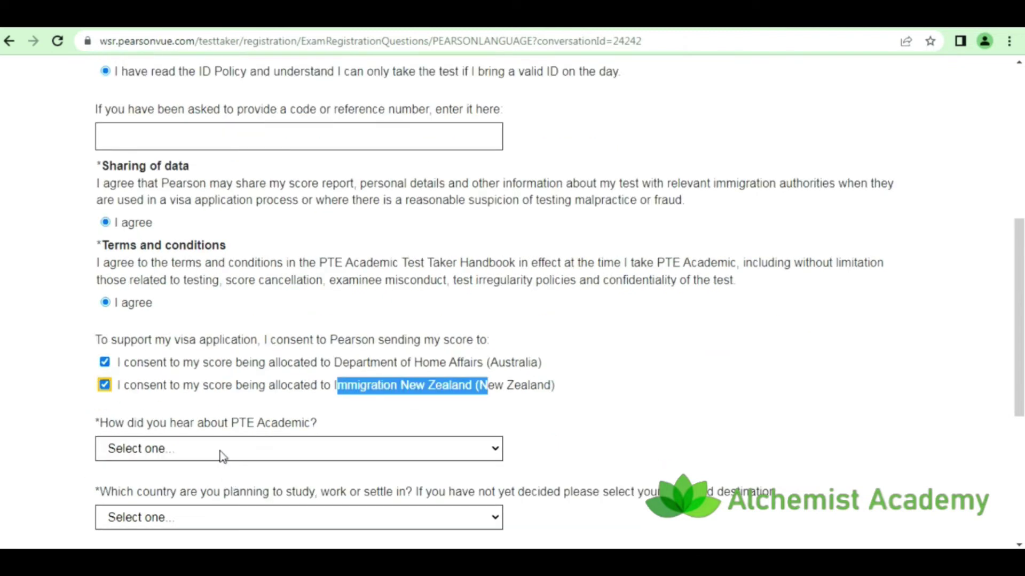
left_click(223, 456)
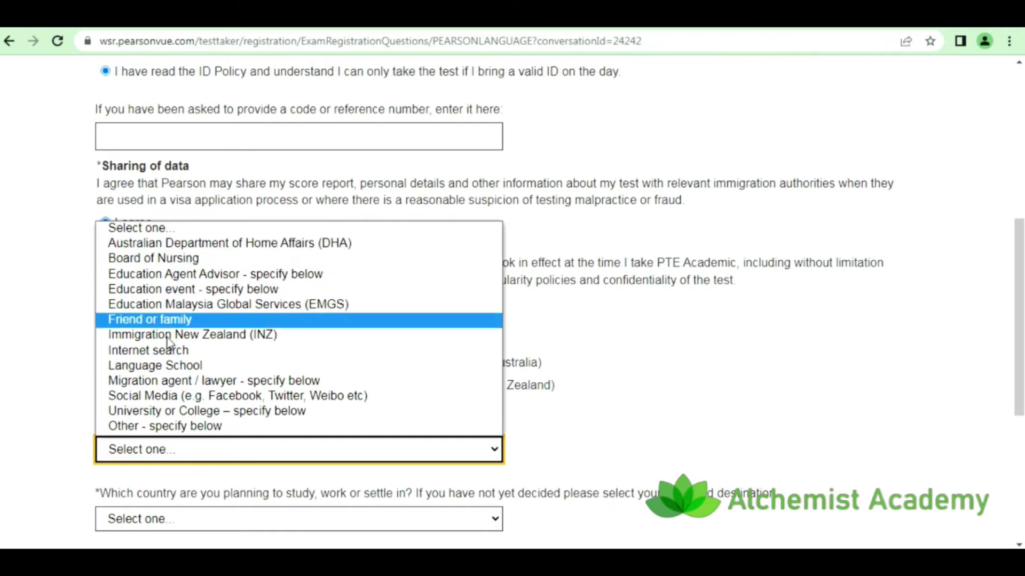
left_click(163, 319)
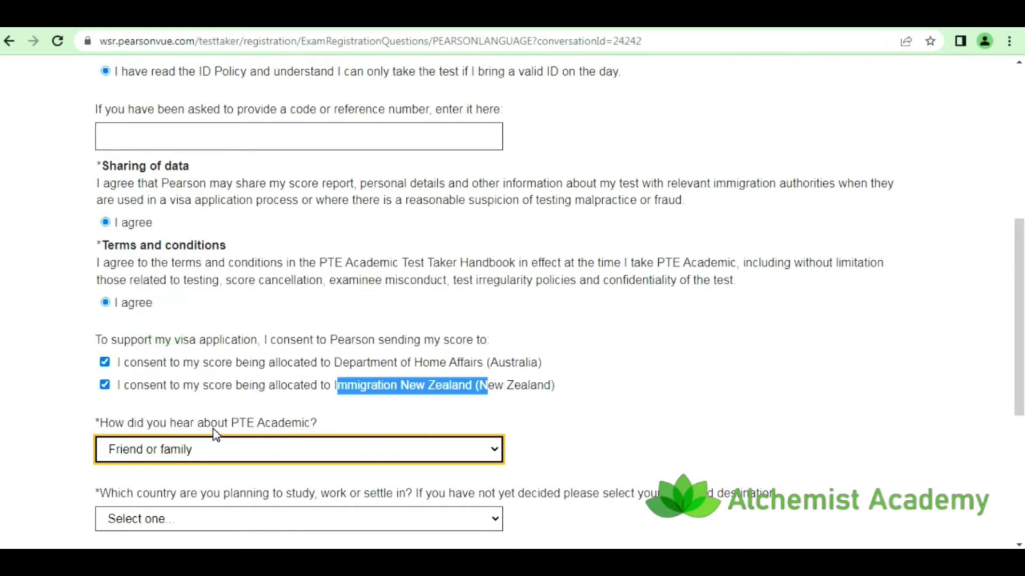
scroll(223, 422, "down", 2)
left_click(198, 408)
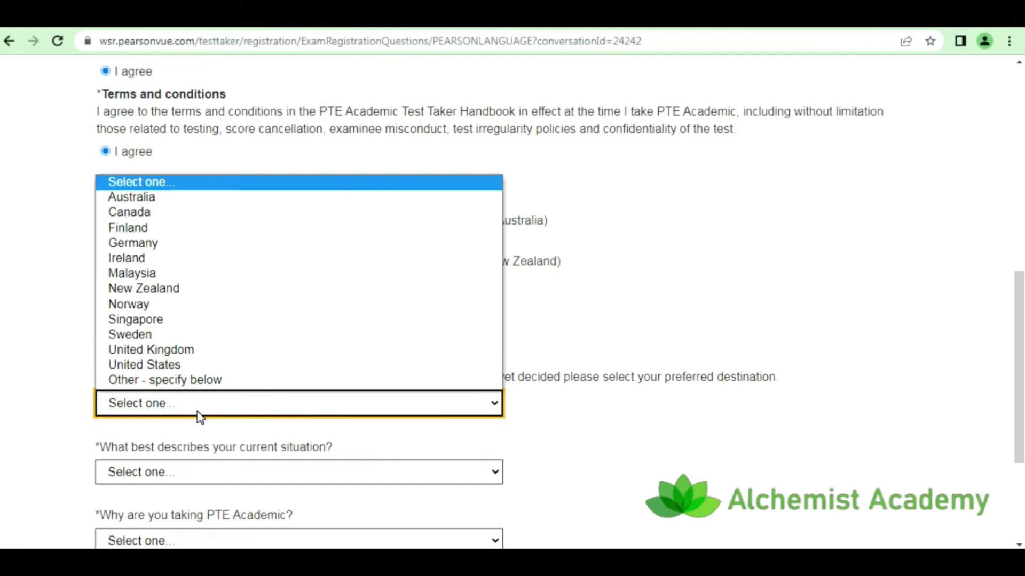
left_click(148, 197)
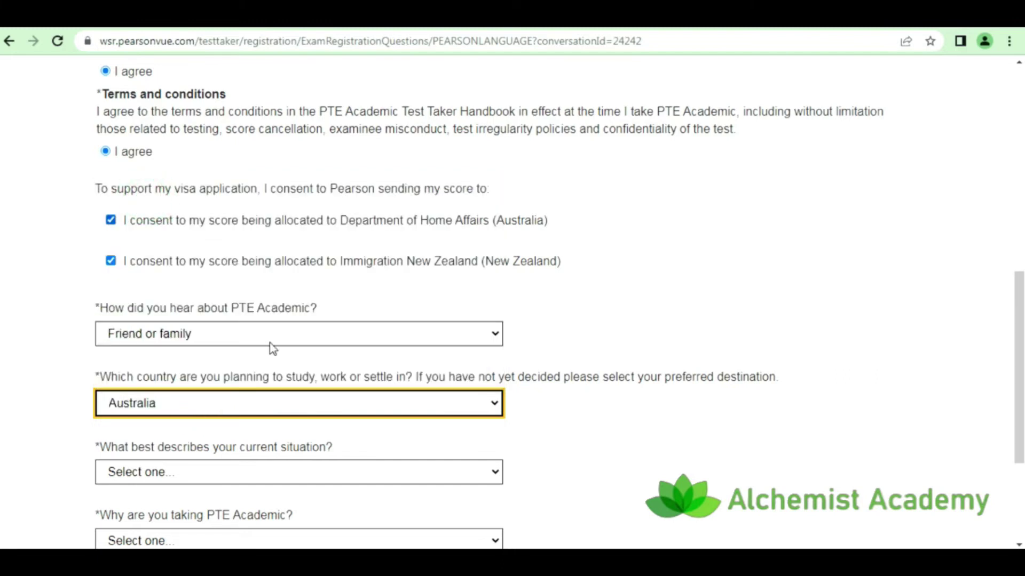
Set the current situation to Working - full time and the reason for taking PTE Academic to Skilled Migration / Permanent Residency
scroll(281, 390, "down", 3)
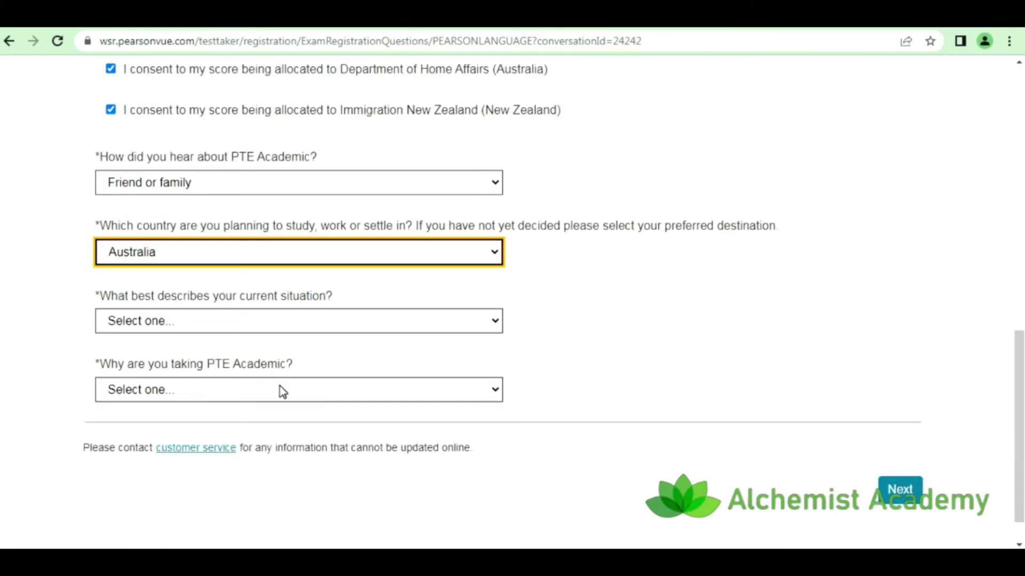
left_click(327, 322)
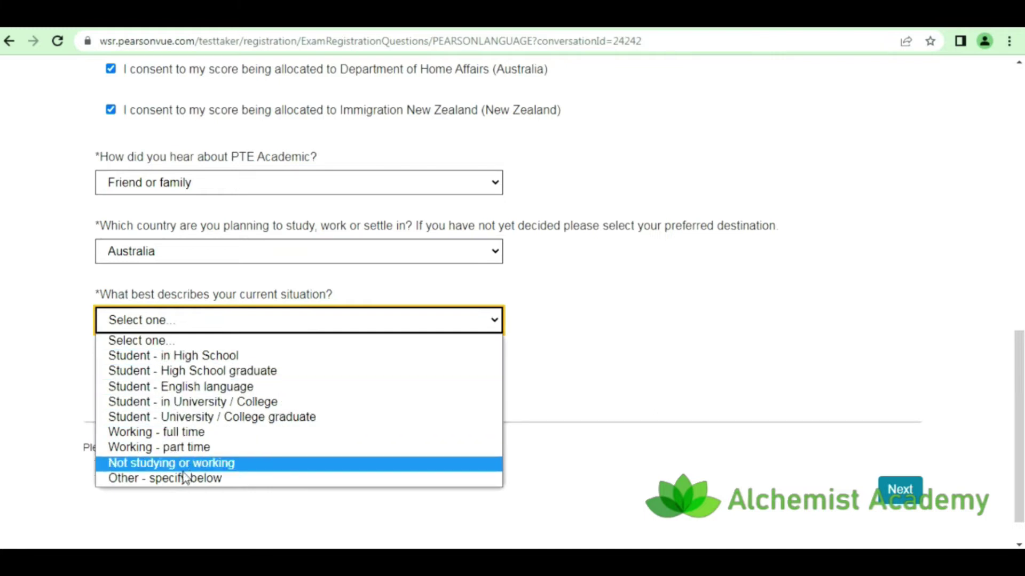
left_click(189, 432)
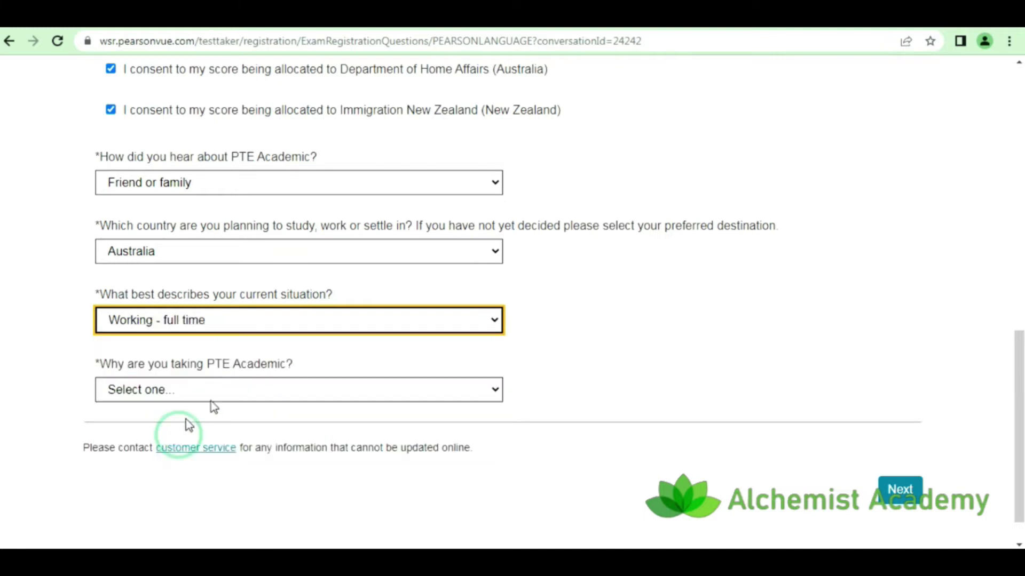
left_click(246, 398)
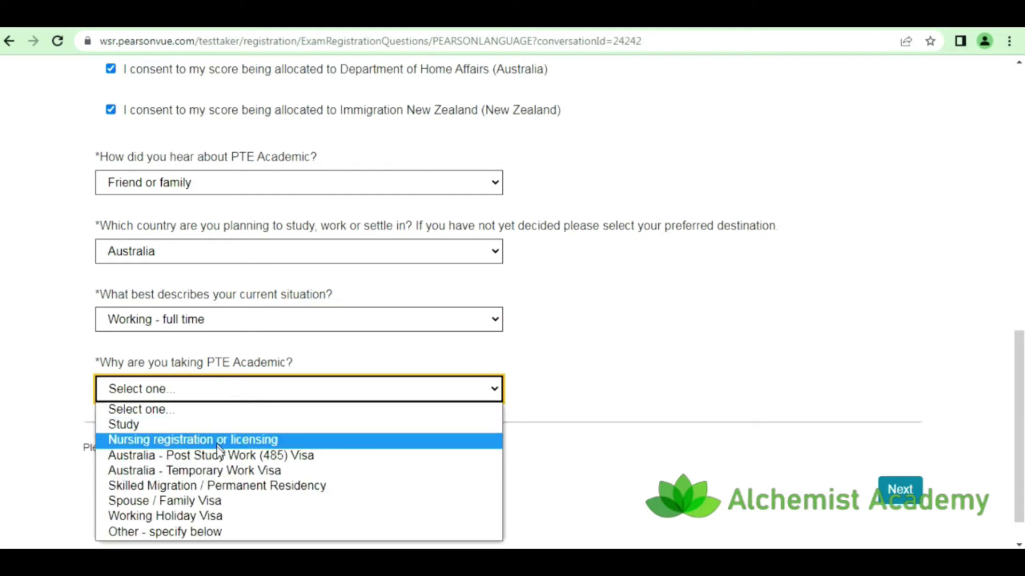
left_click(160, 486)
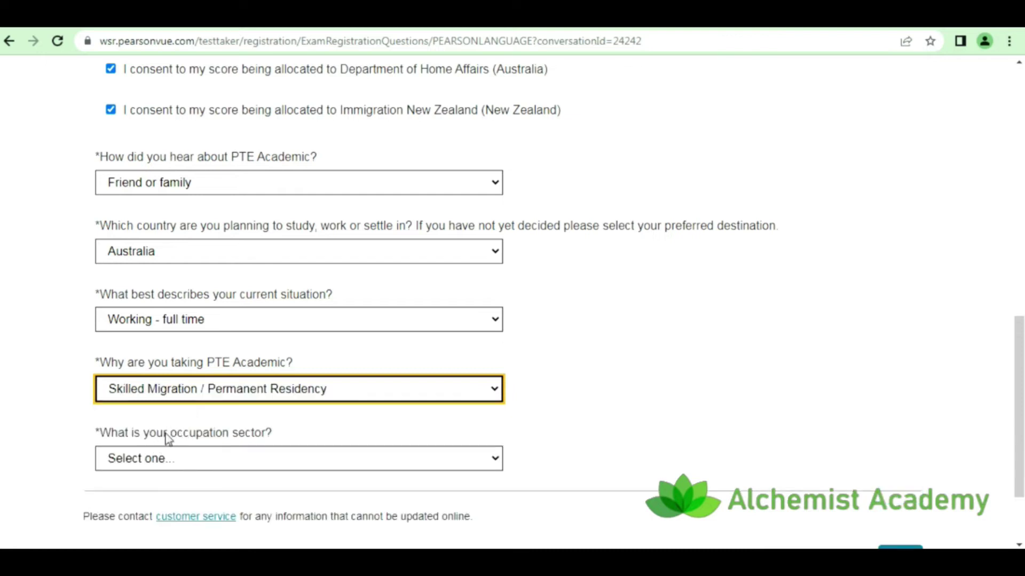
Choose Telecommunications and Media as the occupation sector and continue from the booking questions to the PTE policies
left_click_drag(171, 433, 256, 440)
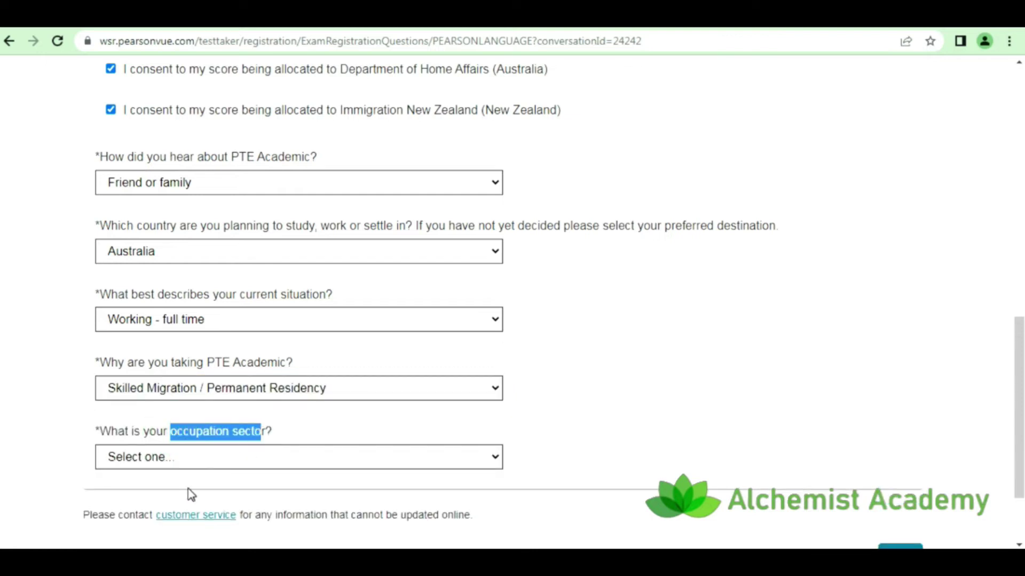
left_click(181, 474)
left_click(191, 459)
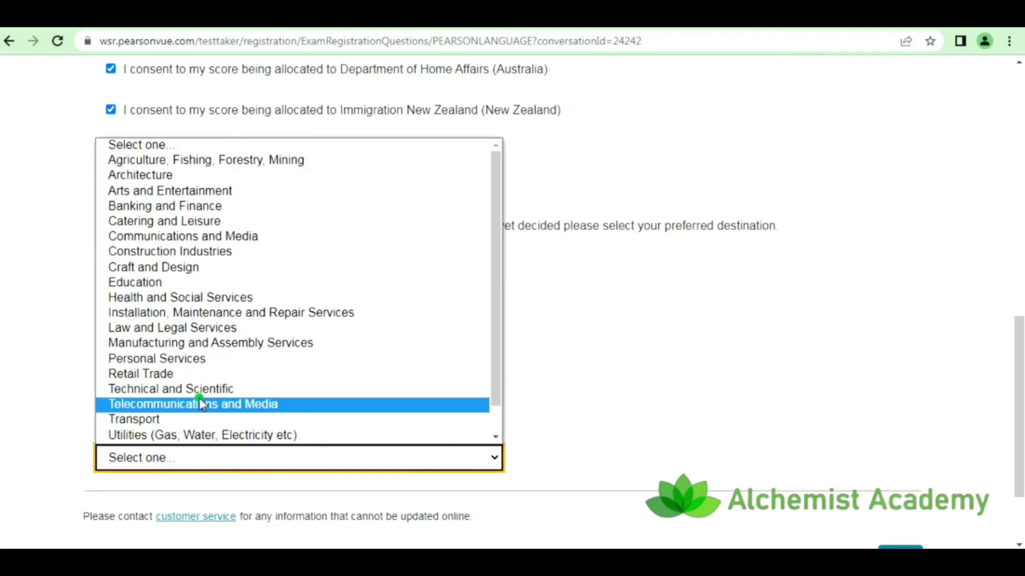
left_click(200, 401)
scroll(603, 475, "down", 3)
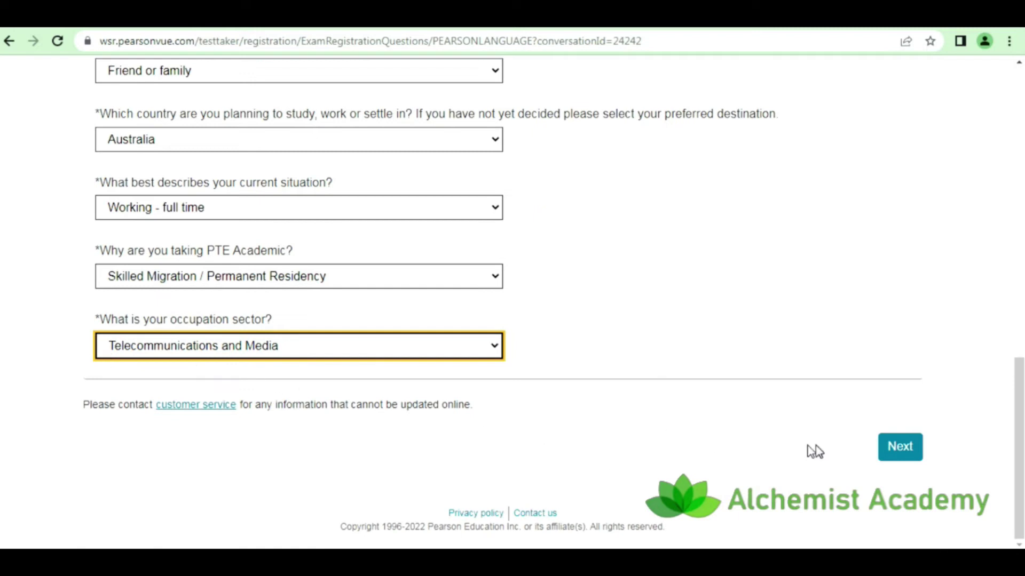
left_click(907, 449)
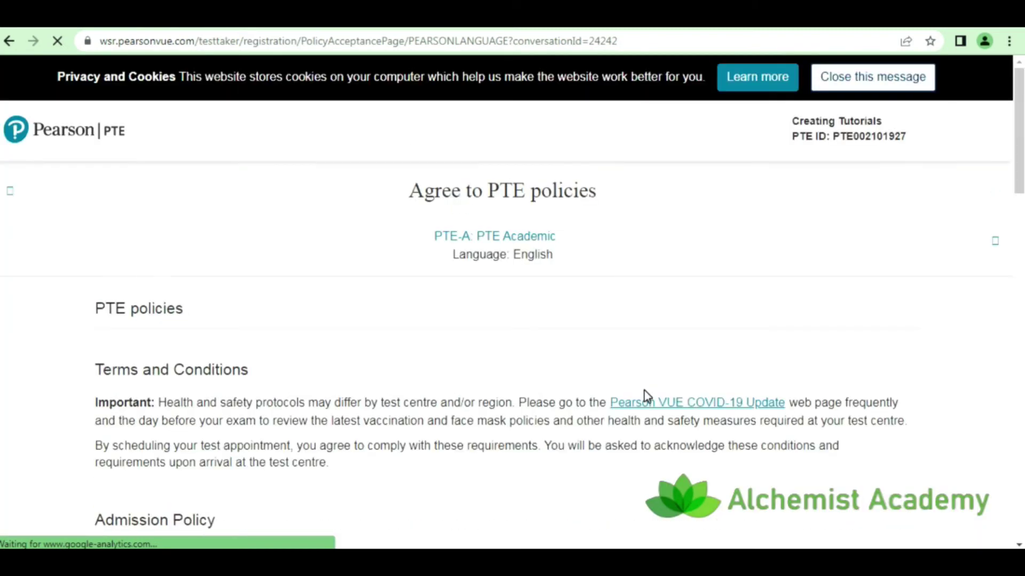
Read the PTE terms and conditions and the admission policy sections on punctuality, correct identification and test centre rules
left_click_drag(184, 293, 257, 309)
scroll(172, 359, "down", 2)
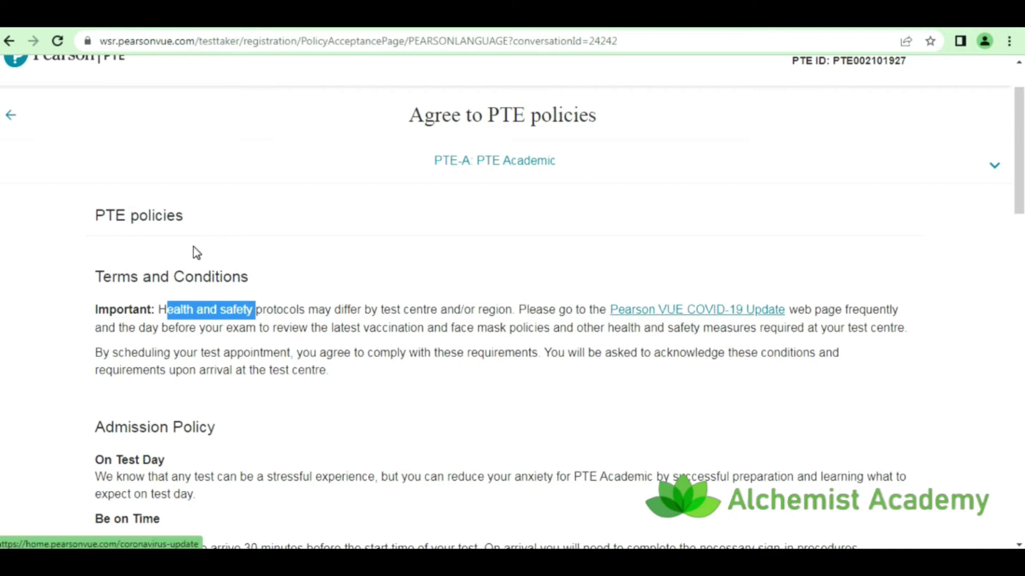
scroll(136, 452, "down", 1)
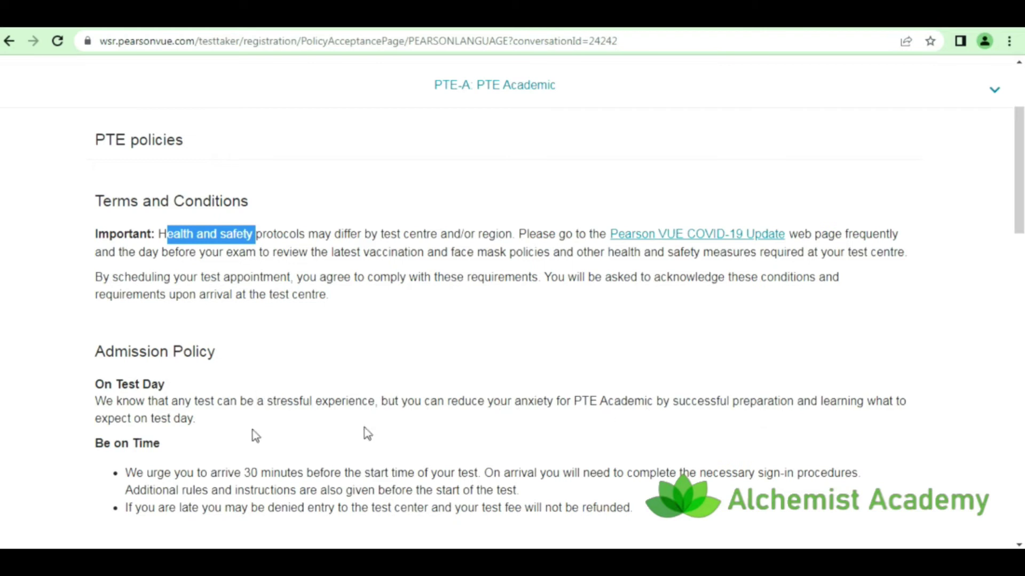
scroll(117, 450, "down", 2)
left_click_drag(94, 292, 145, 288)
scroll(91, 453, "down", 1)
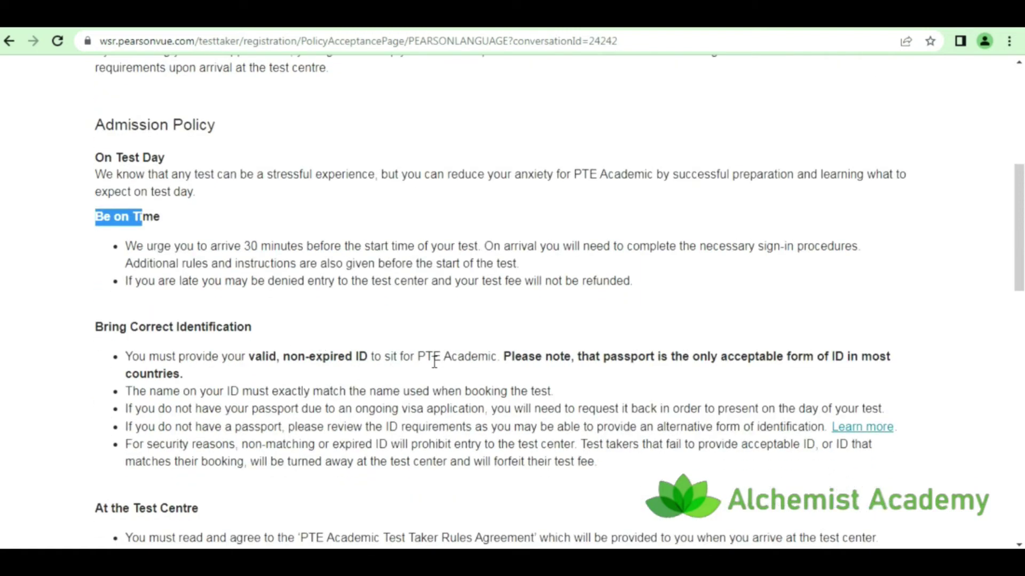
left_click_drag(246, 356, 378, 355)
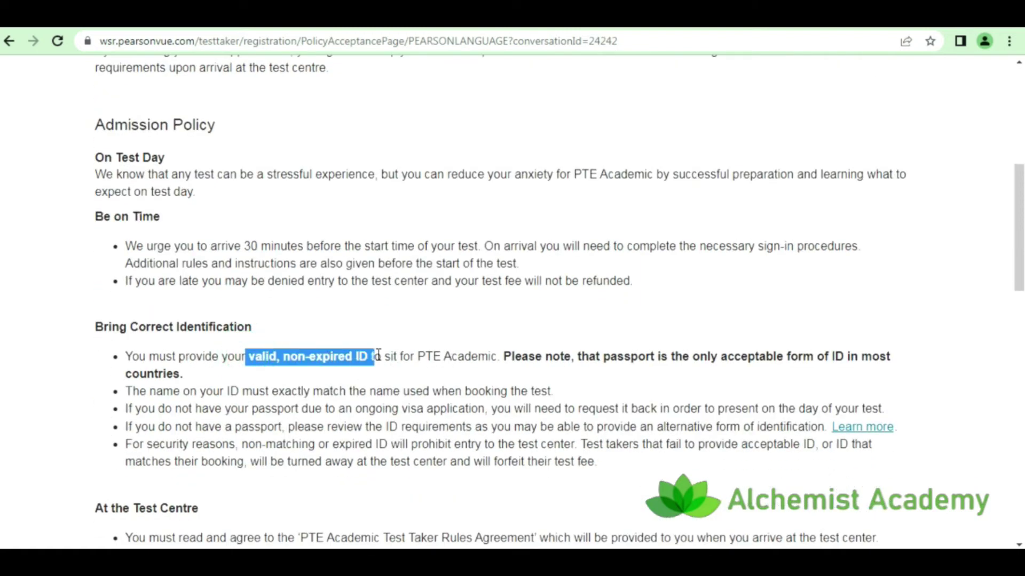
scroll(142, 390, "down", 1)
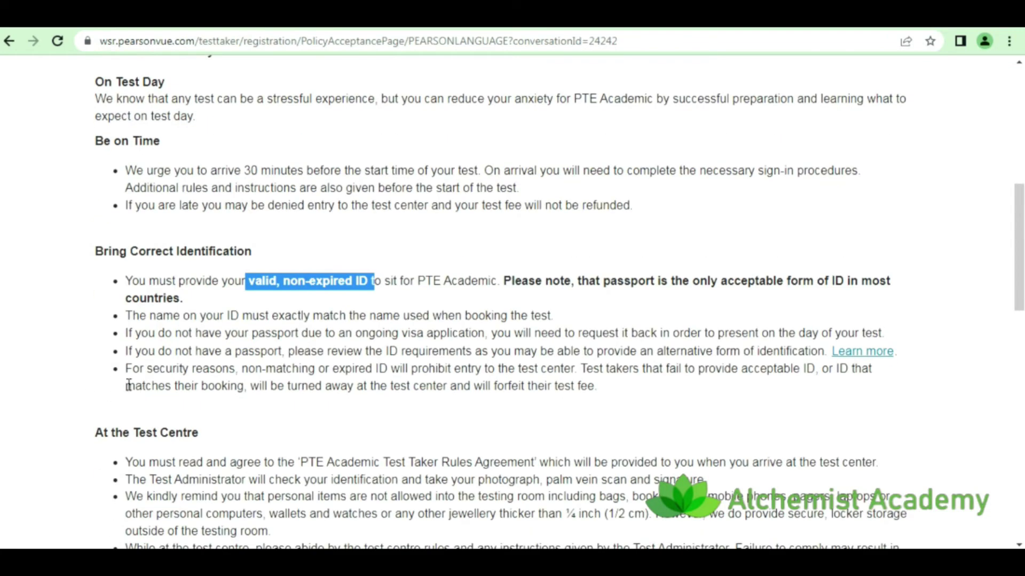
scroll(129, 385, "down", 2)
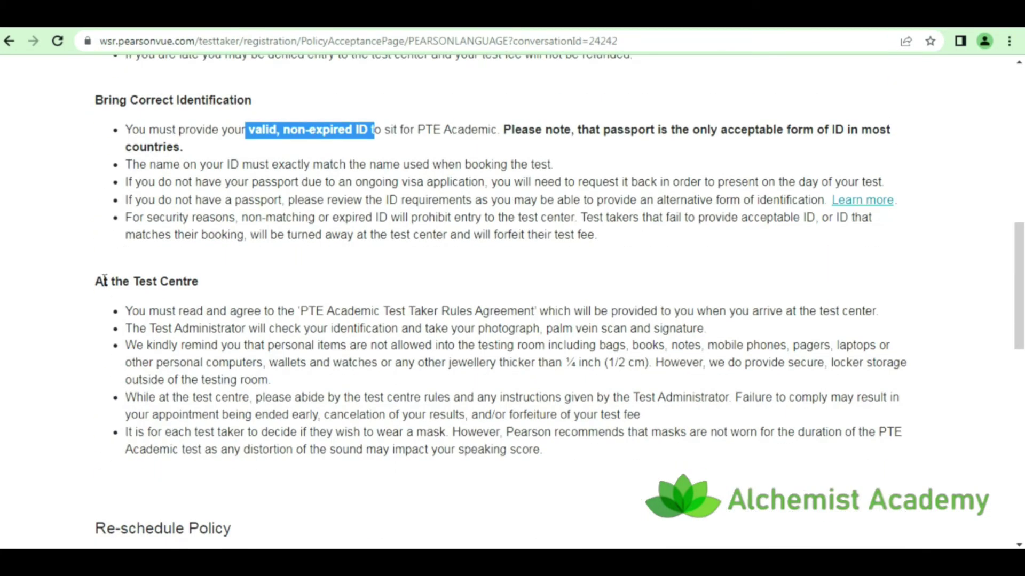
left_click_drag(133, 281, 198, 282)
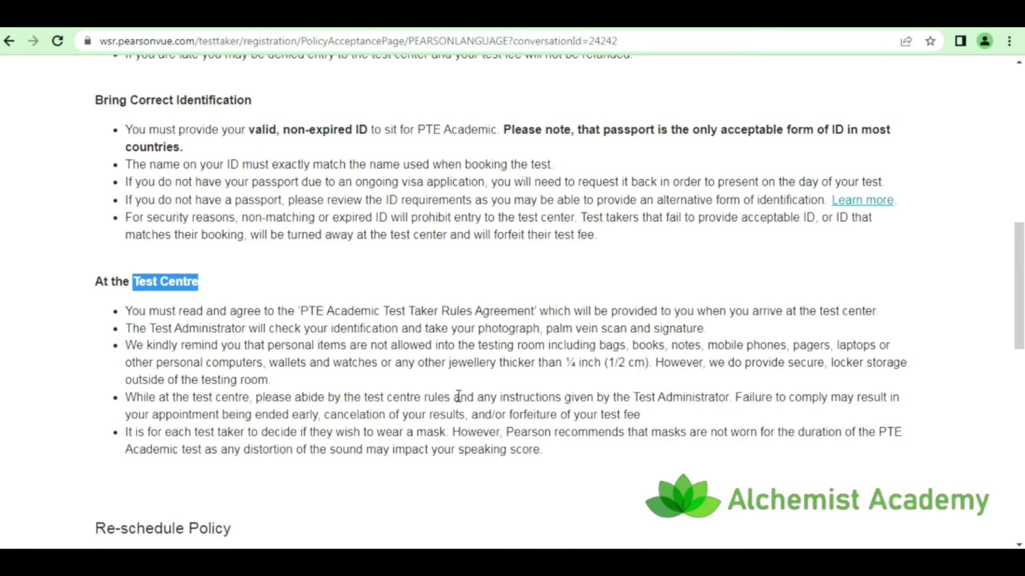
Review the re-schedule and cancellation policies and agree to the PTE policies
scroll(458, 397, "down", 4)
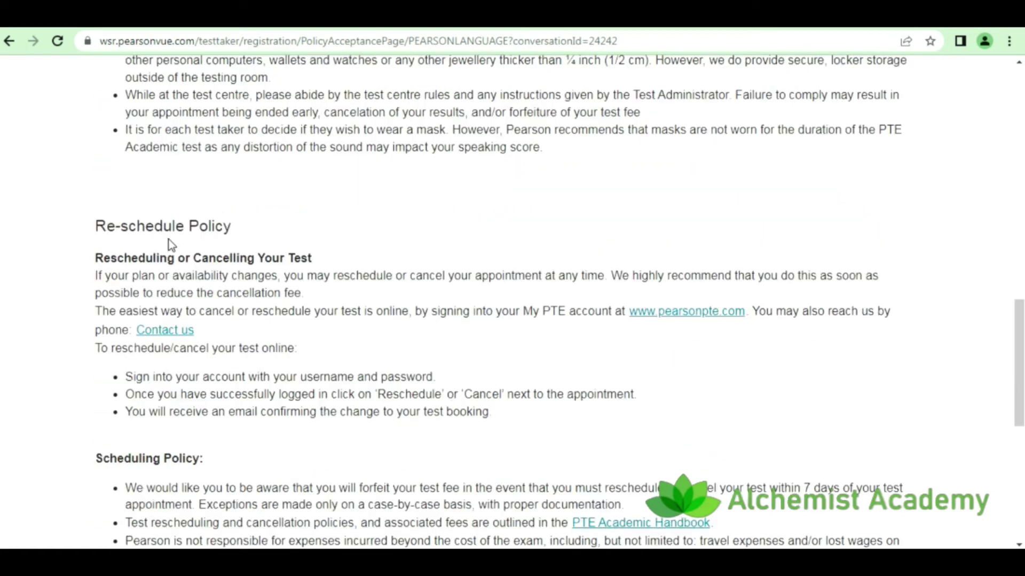
left_click_drag(185, 226, 230, 226)
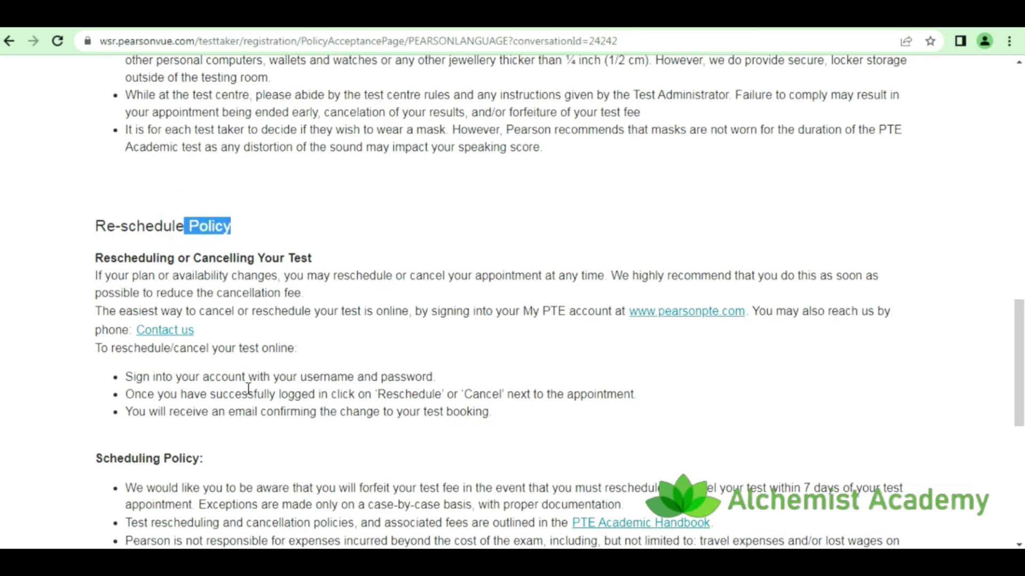
scroll(248, 388, "down", 4)
scroll(167, 372, "down", 1)
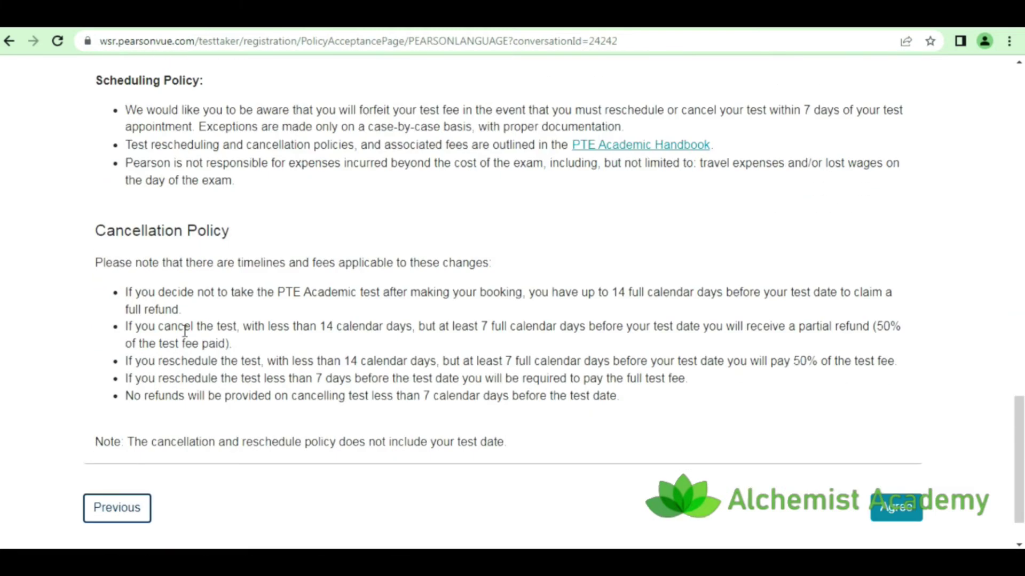
left_click_drag(94, 230, 259, 235)
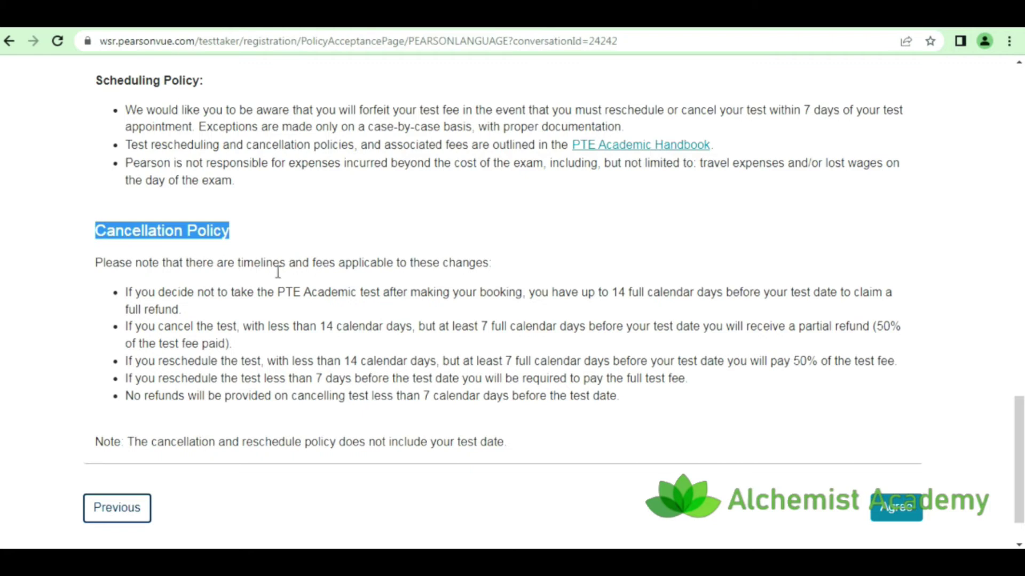
left_click(907, 510)
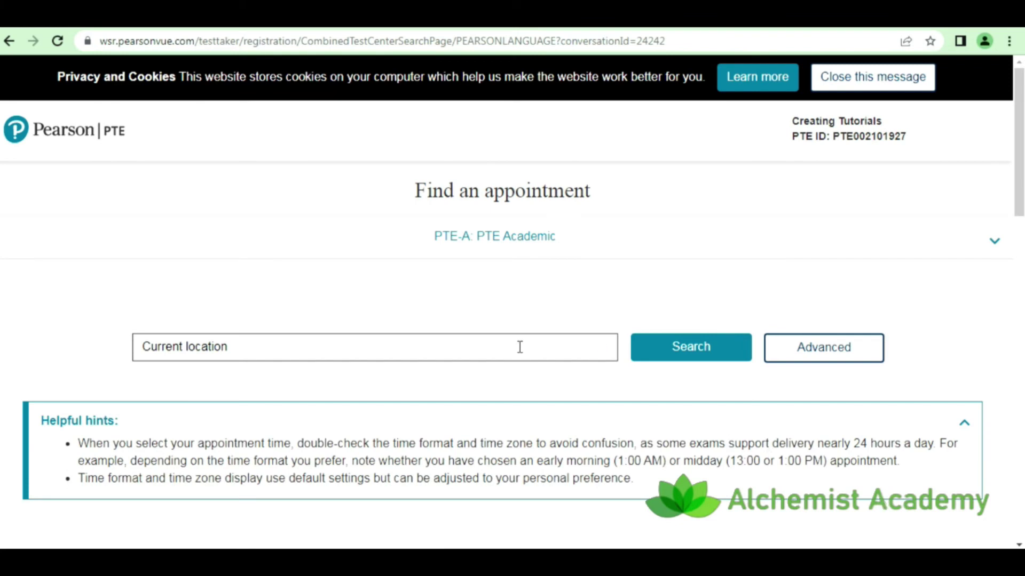
Replace the current location with Yangon and search for available test appointments
left_click(233, 339)
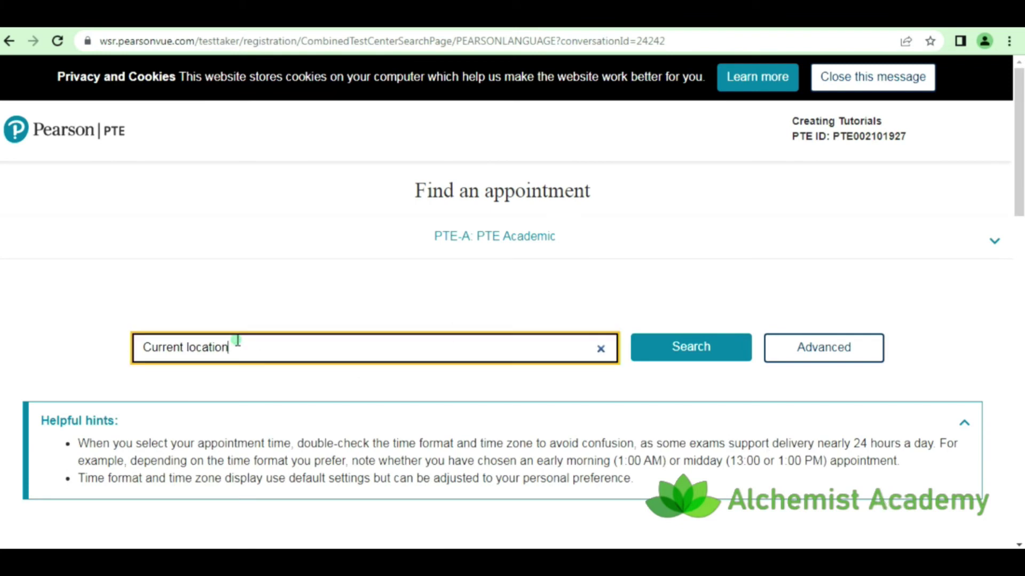
left_click(601, 350)
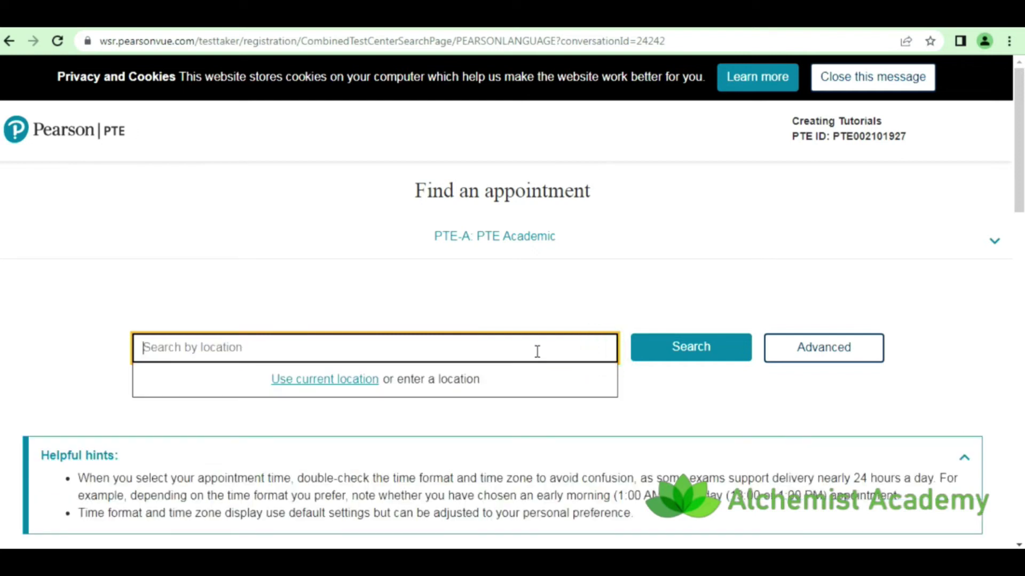
type("Yangon")
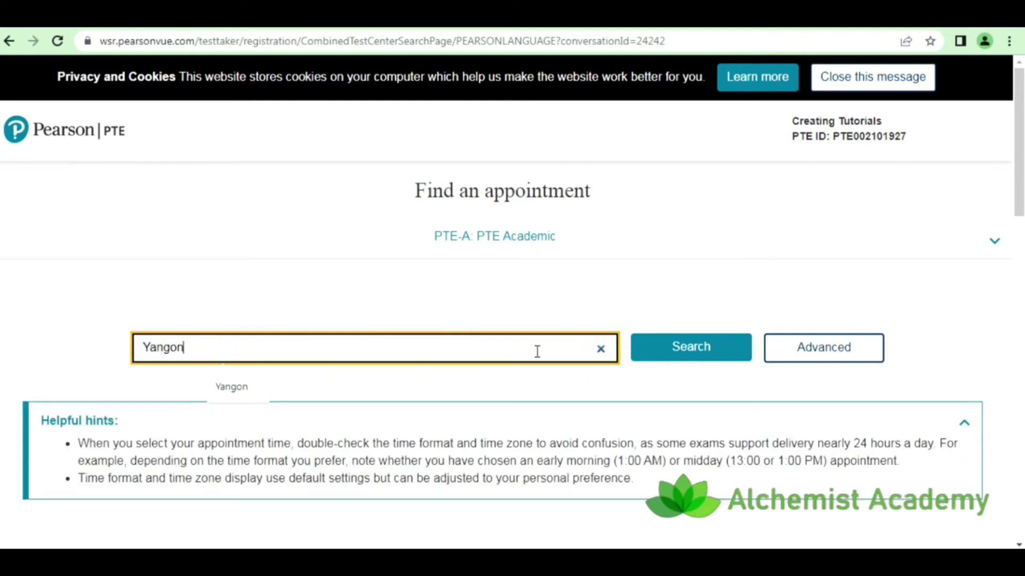
left_click(725, 343)
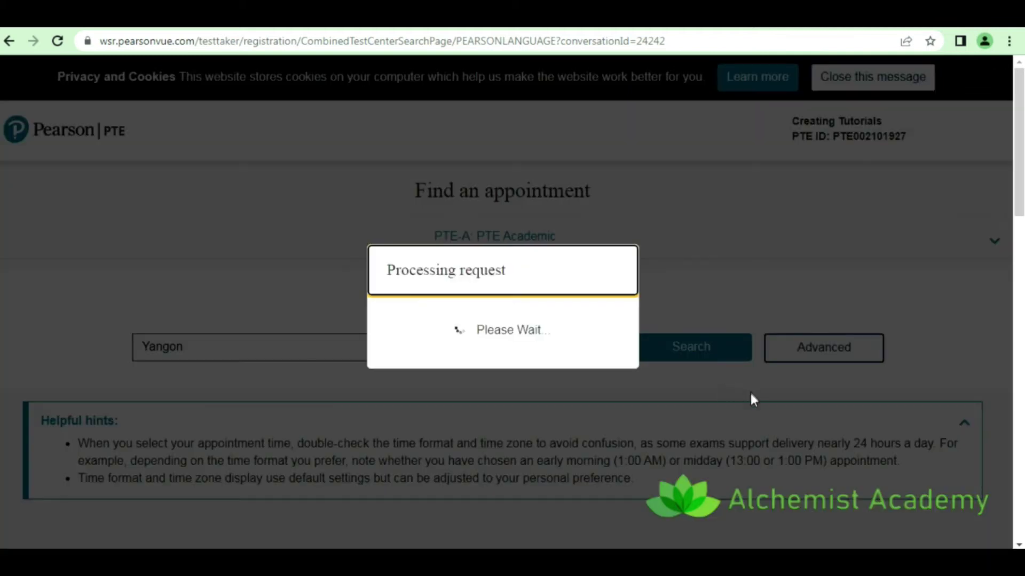
Compare the offered start times and book the 25 October 2022, 09:15 appointment at Institute of Management Consultants Myanmar Co Ltd
scroll(742, 398, "down", 4)
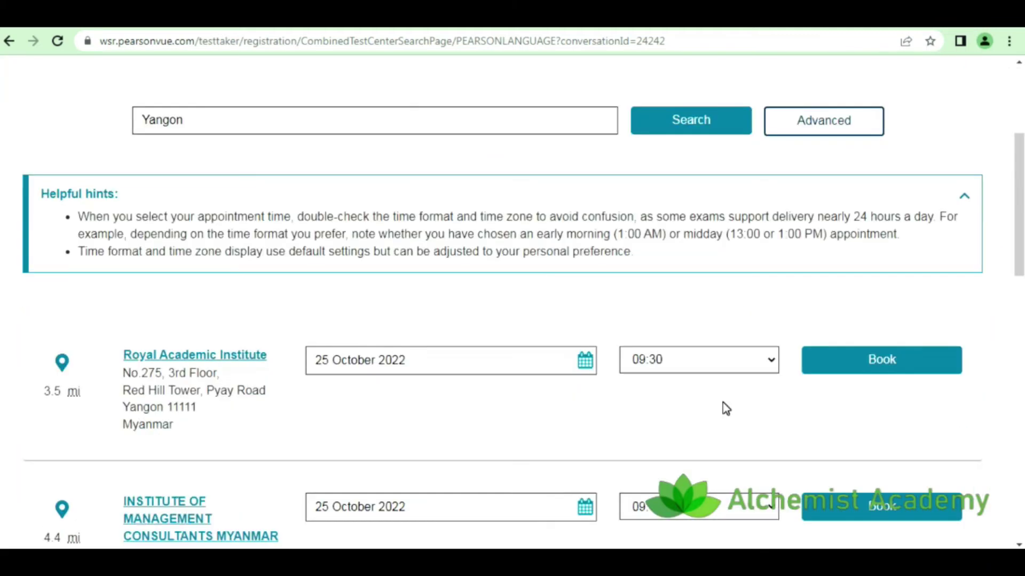
scroll(726, 408, "down", 3)
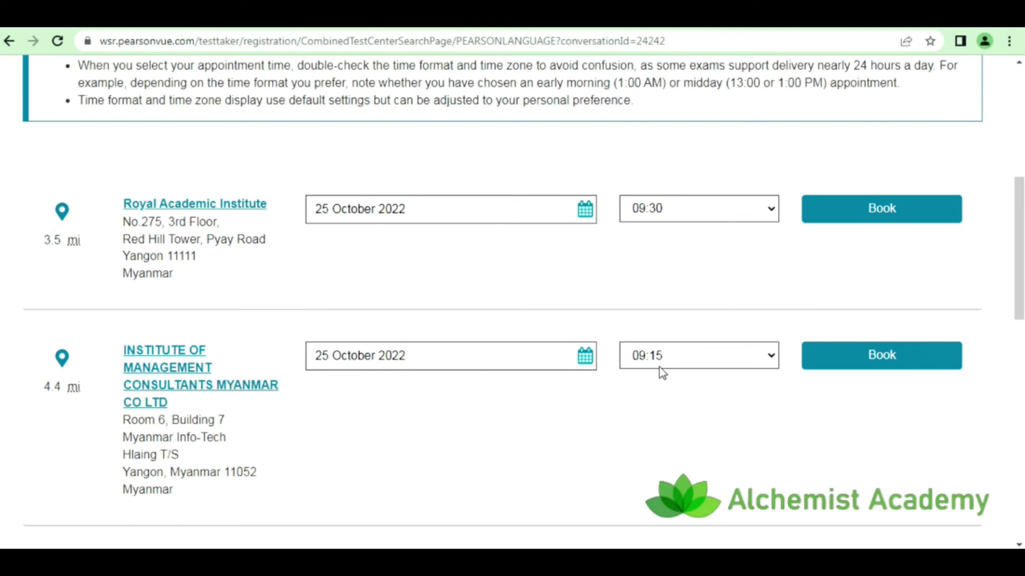
left_click(770, 216)
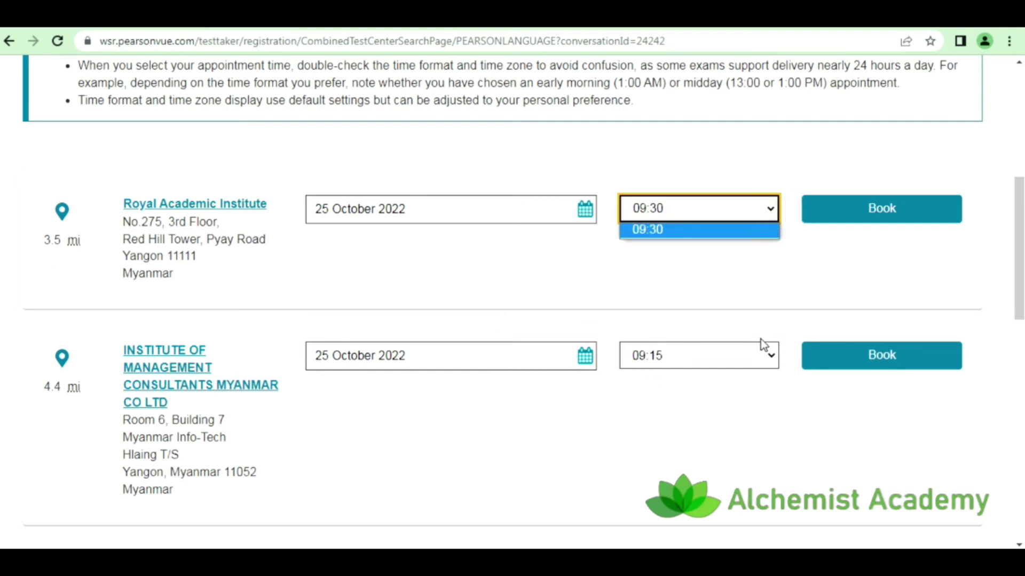
left_click(757, 354)
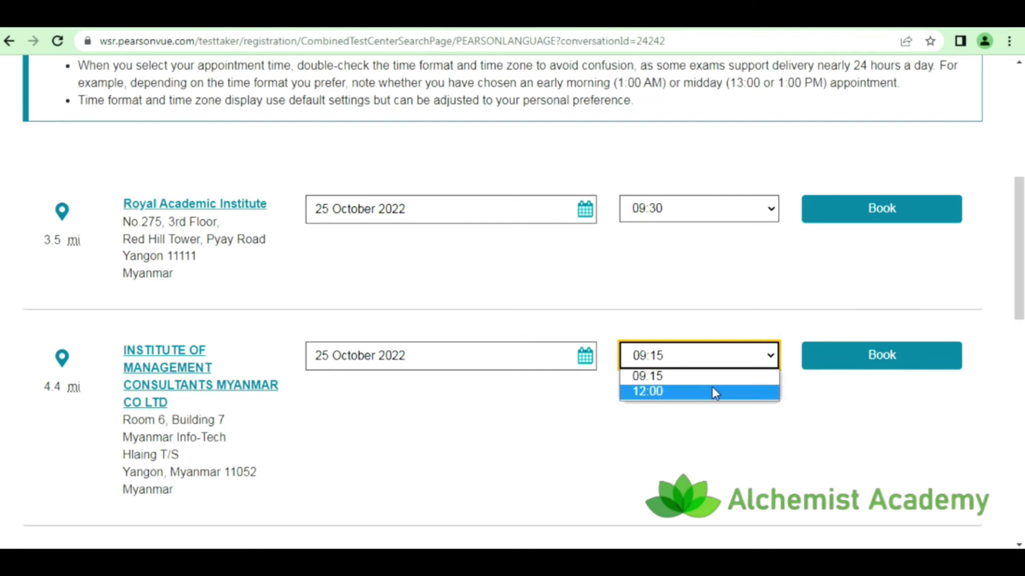
left_click(826, 409)
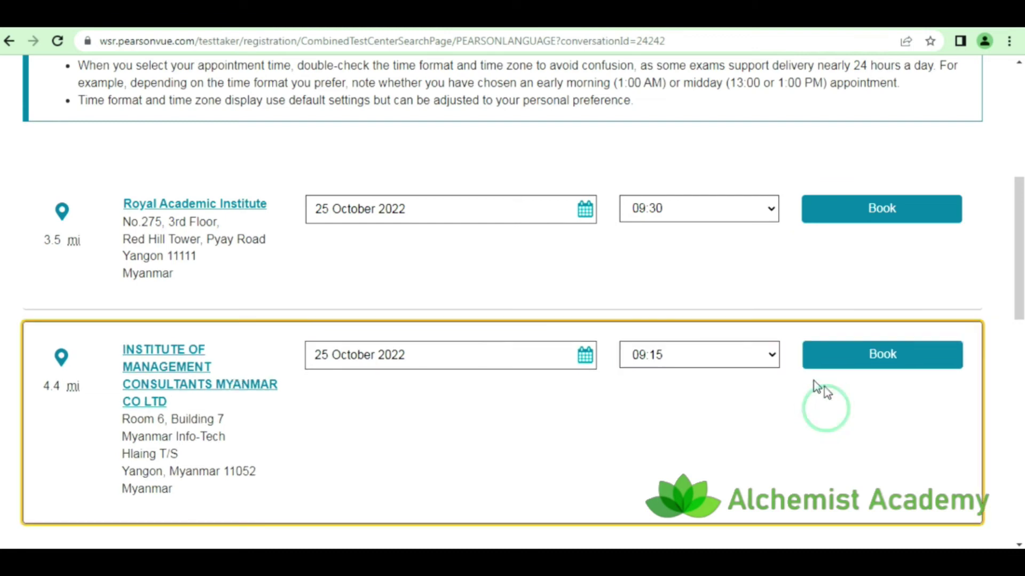
left_click(882, 366)
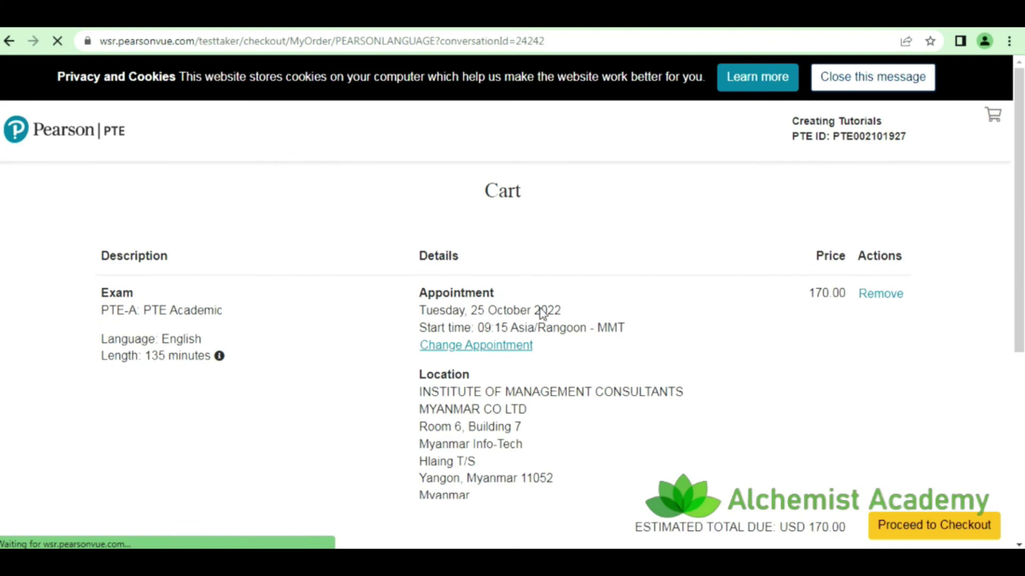
Review the appointment details, location and total due in the cart, and proceed to checkout
left_click_drag(410, 257, 452, 258)
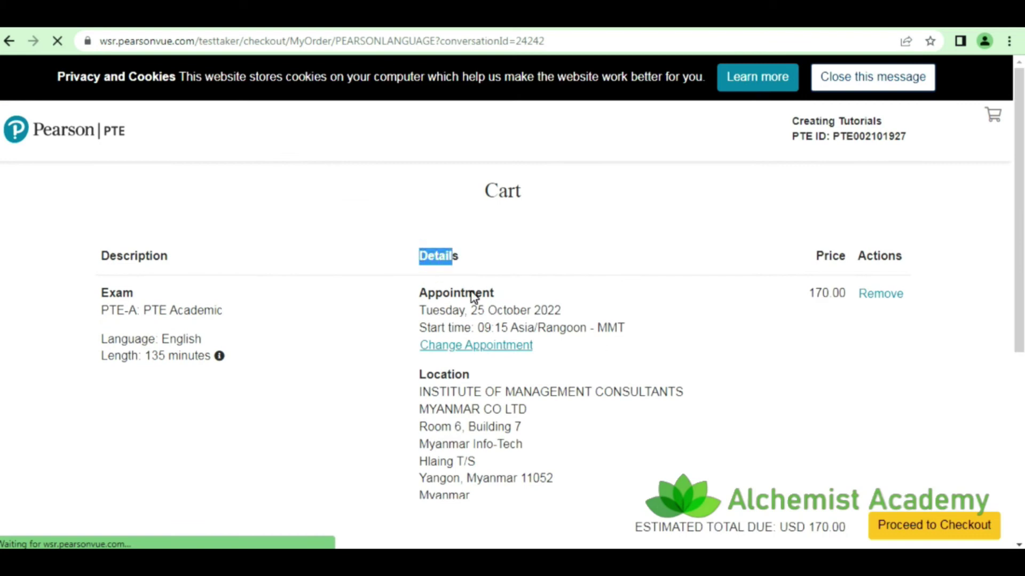
scroll(563, 343, "down", 3)
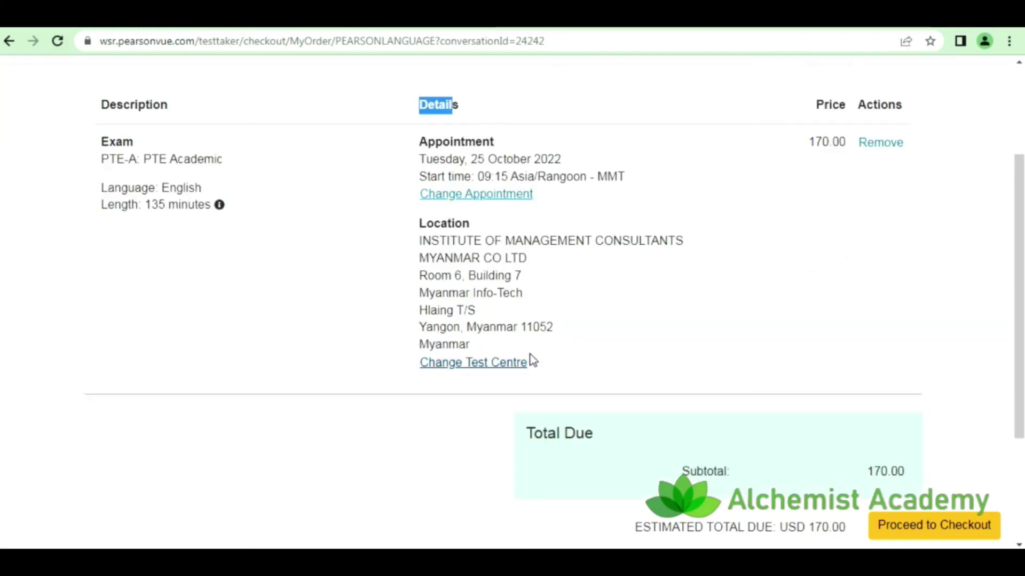
scroll(898, 388, "down", 3)
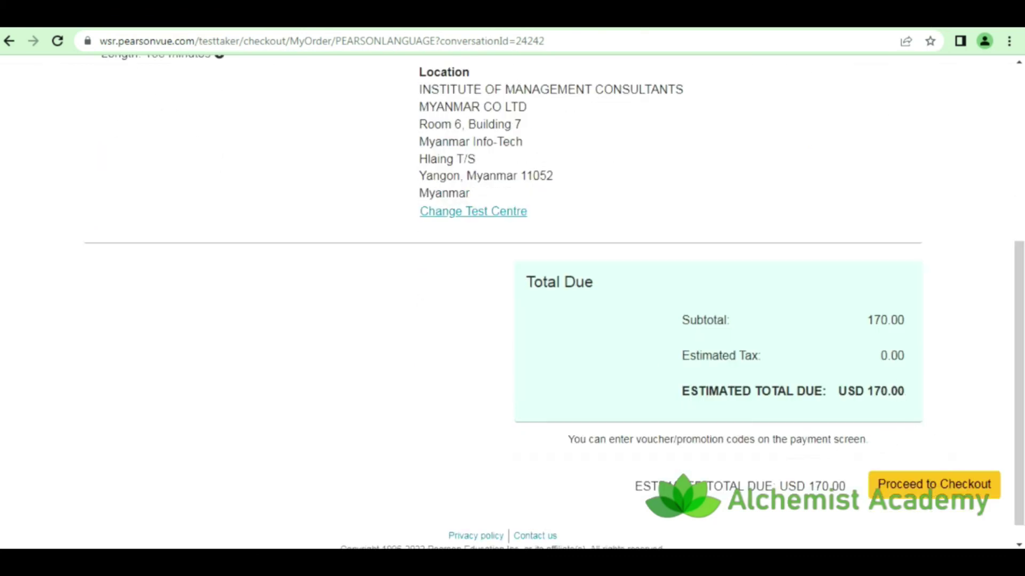
left_click(935, 491)
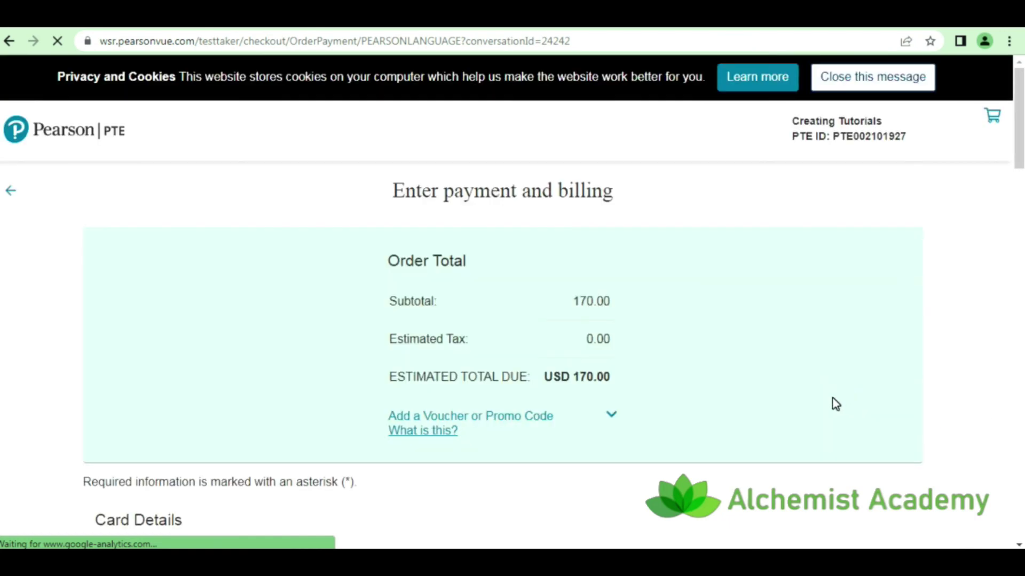
Examine the payment and billing form, covering the accepted cards, card details, billing address and contact fields
scroll(461, 366, "down", 2)
scroll(461, 366, "down", 3)
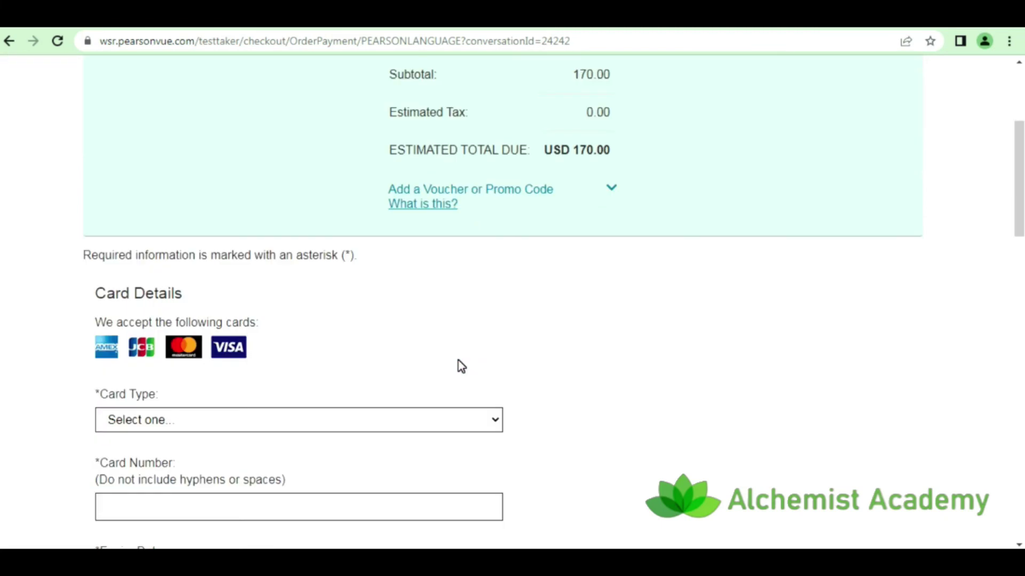
triple_click(106, 297)
scroll(320, 347, "down", 3)
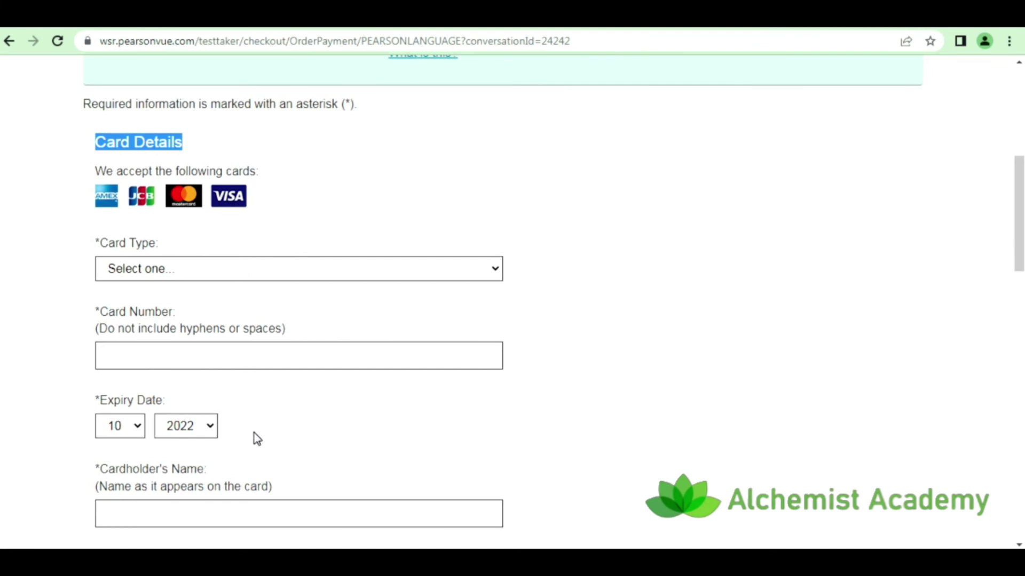
scroll(256, 432, "down", 7)
scroll(258, 427, "down", 12)
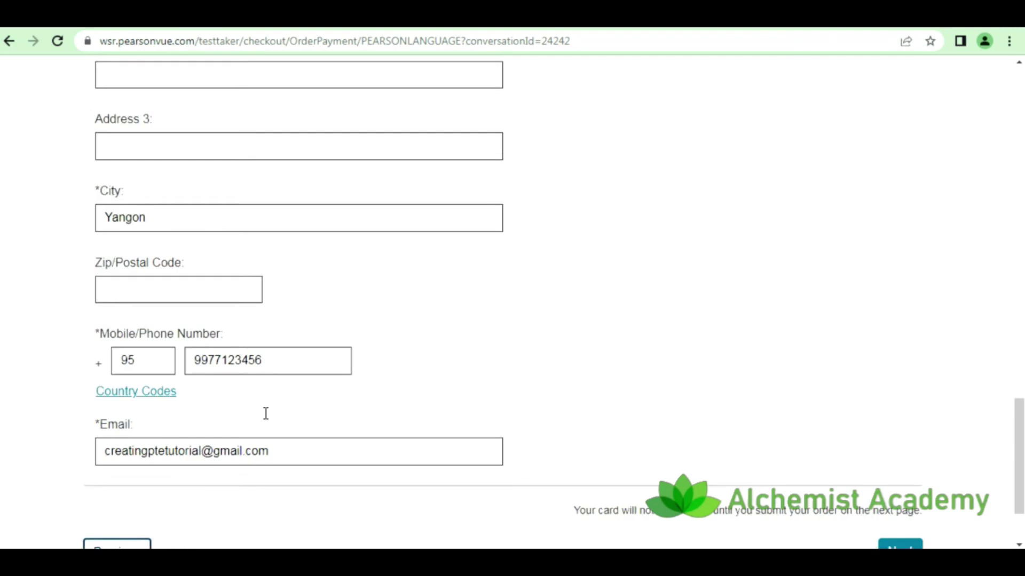
scroll(266, 414, "down", 2)
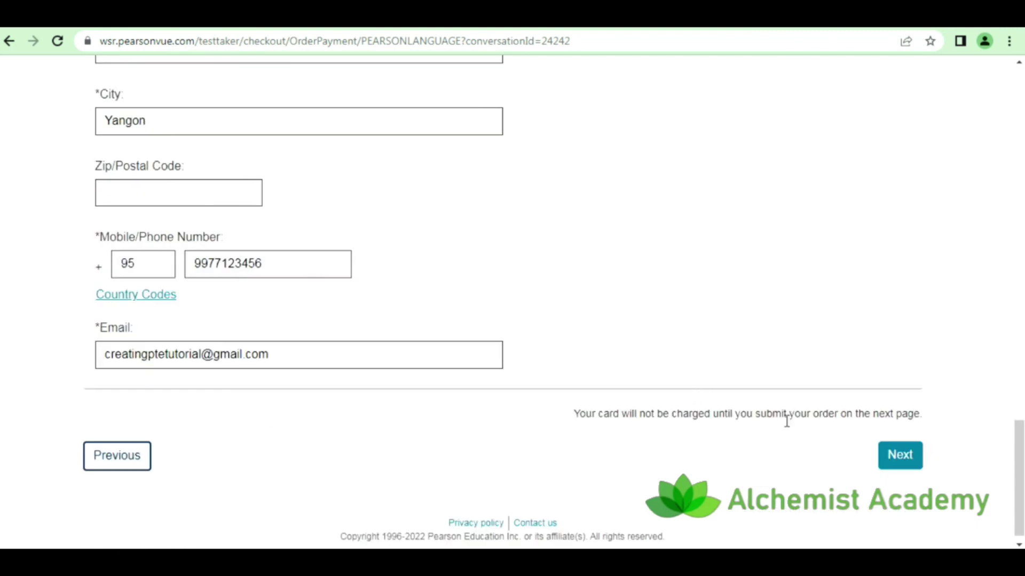